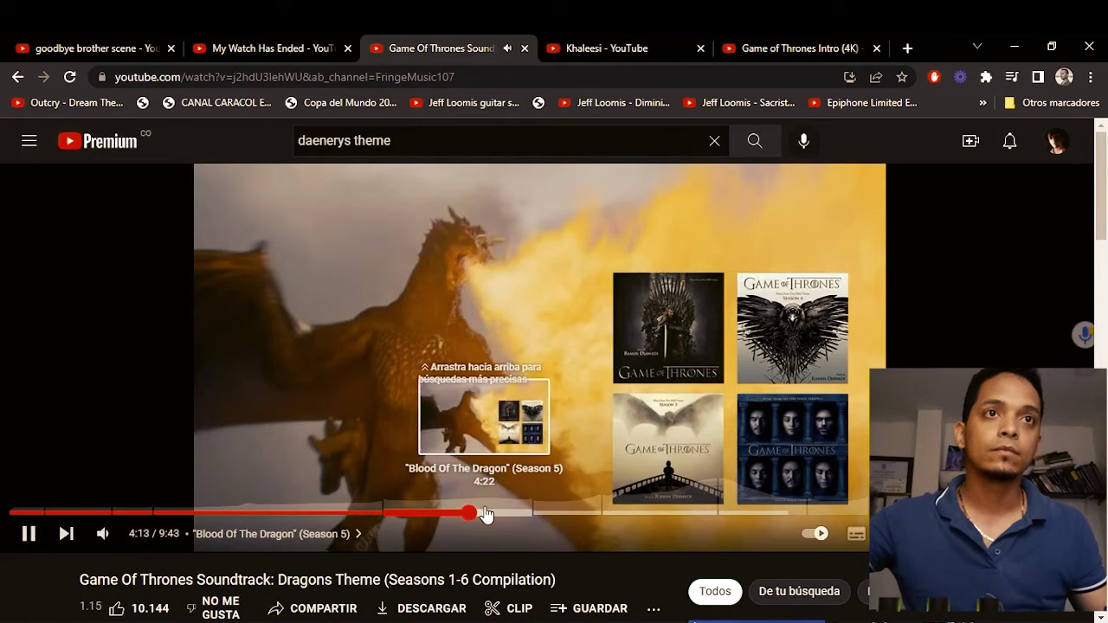
Listen to the "Blood Of The Dragon" (Season 5) section of the Dragons Theme soundtrack video.
{"action": "left_click", "coordinate": [568, 404]}
{"action": "left_click", "coordinate": [512, 390]}
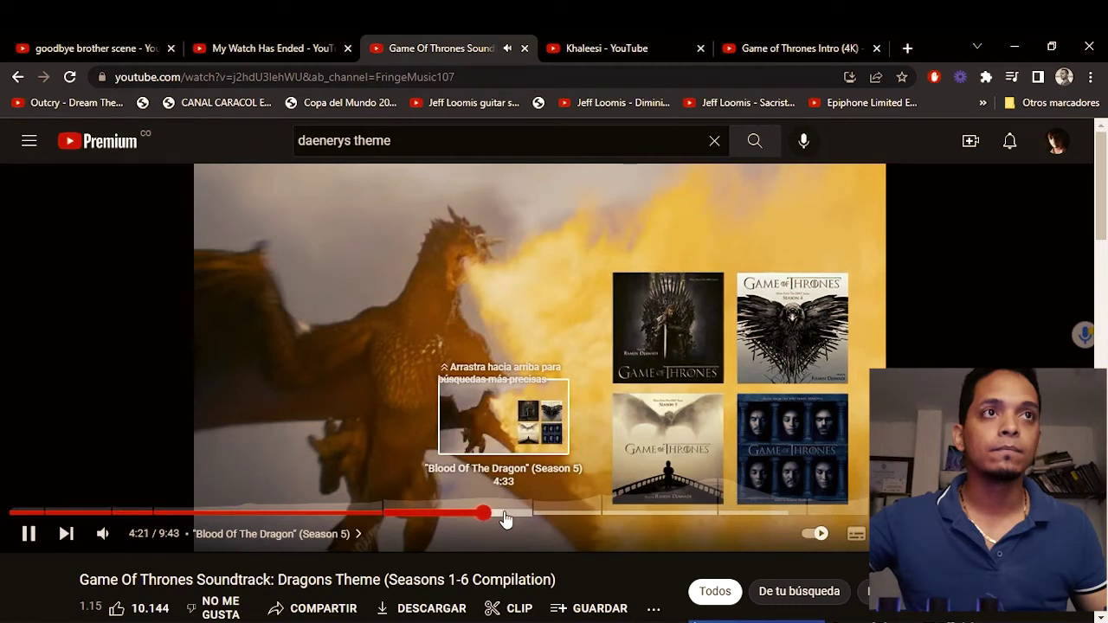
{"action": "left_click", "coordinate": [543, 445]}
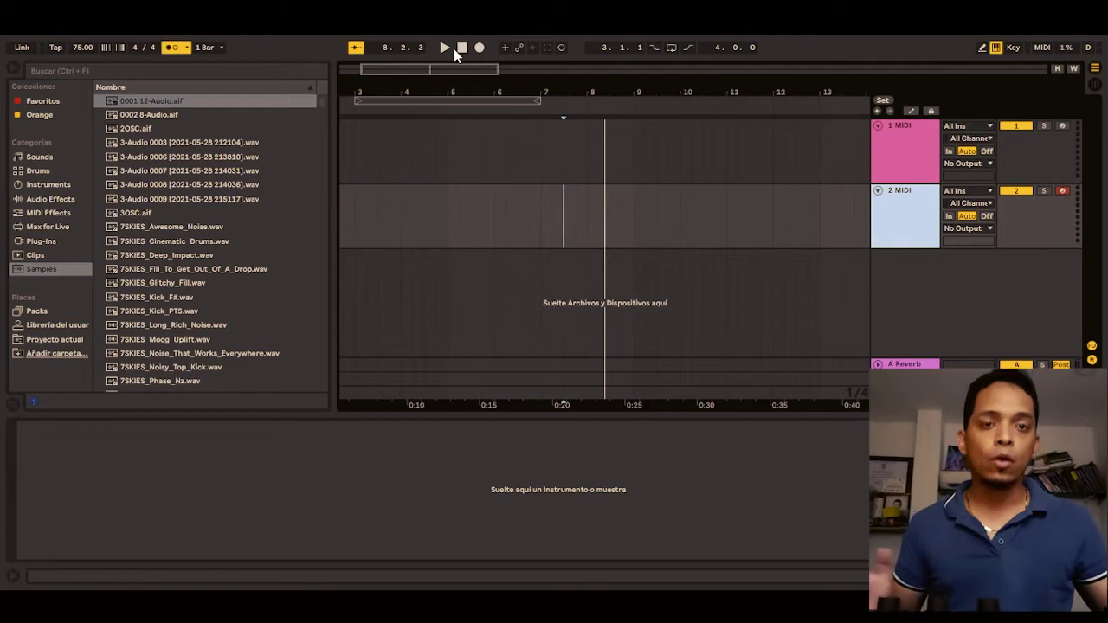
Switch to Ableton Live, return the transport to the start, and find BBC Symphony Orchestra (64 Bit) among the VST plug-ins.
{"action": "left_click", "coordinate": [461, 49]}
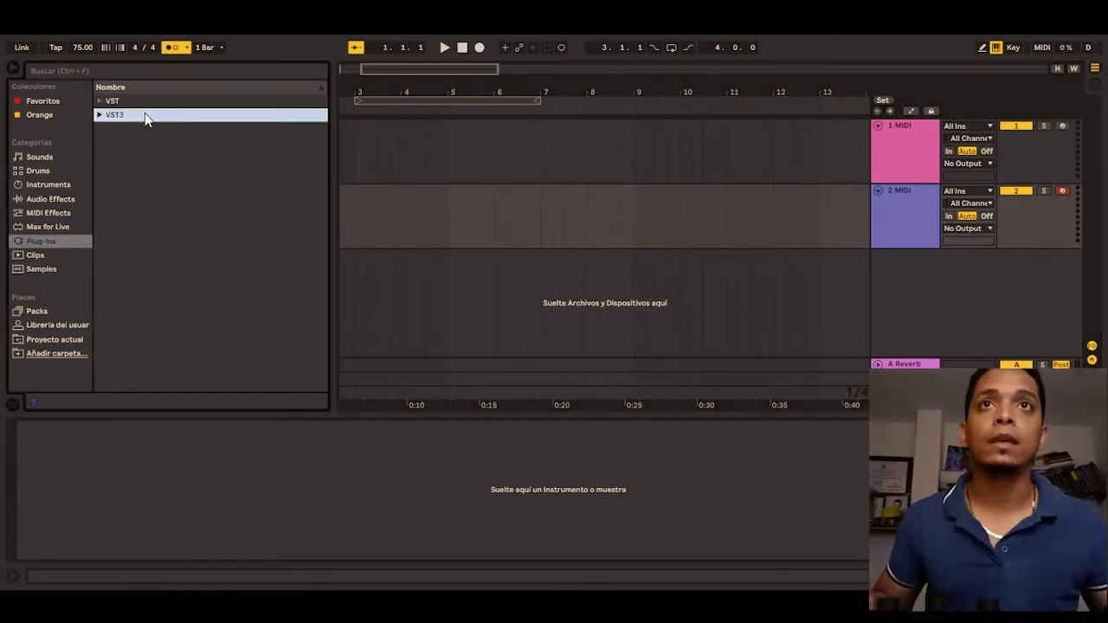
{"action": "left_click", "coordinate": [145, 115]}
{"action": "left_click", "coordinate": [138, 101]}
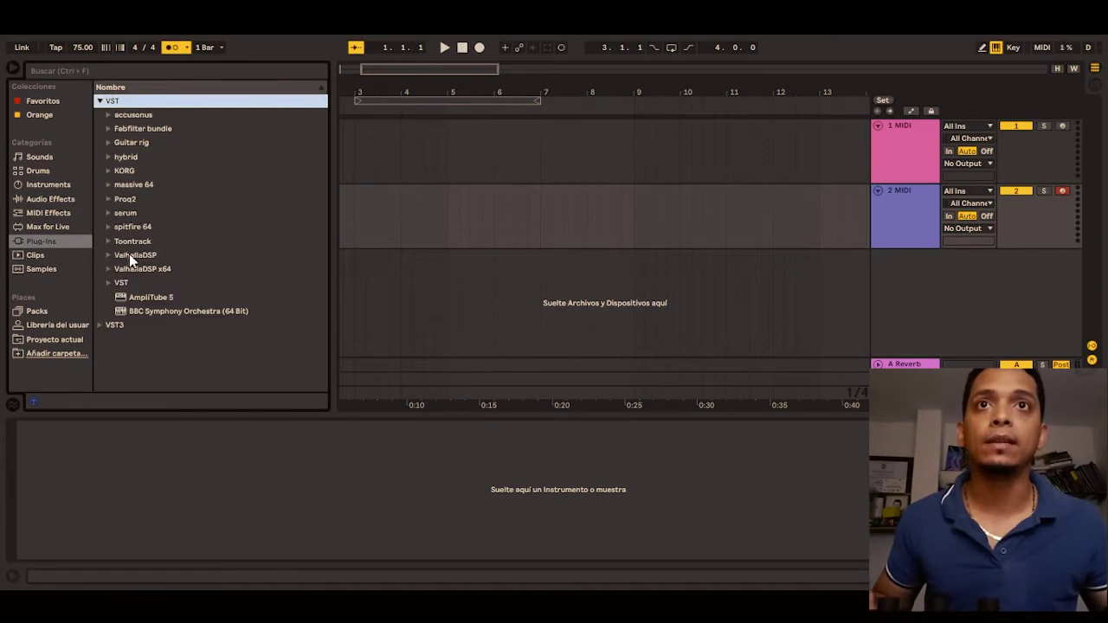
{"action": "left_click", "coordinate": [154, 271]}
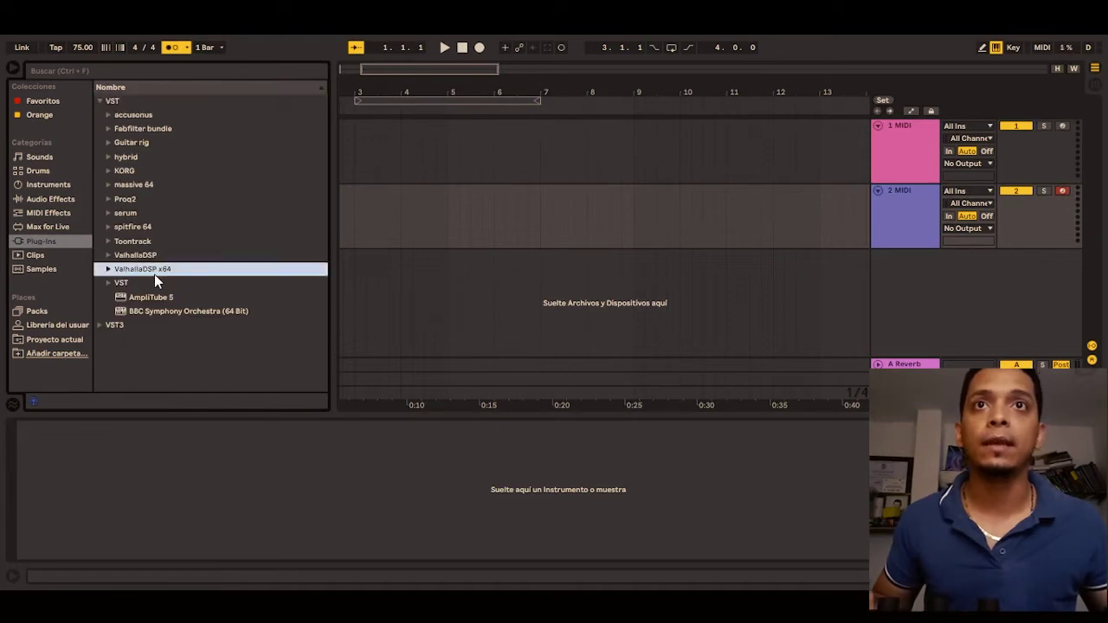
{"action": "left_click", "coordinate": [195, 310]}
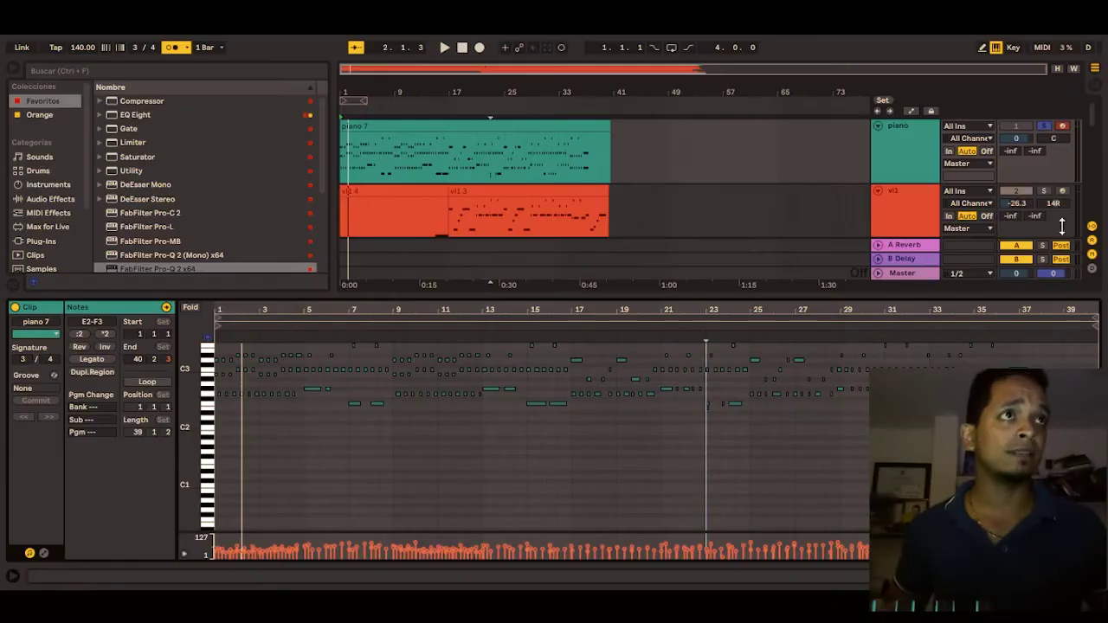
Set the piano track's volume to -5.0 dB and play it solo with the metronome turned off.
{"action": "left_click", "coordinate": [1014, 137]}
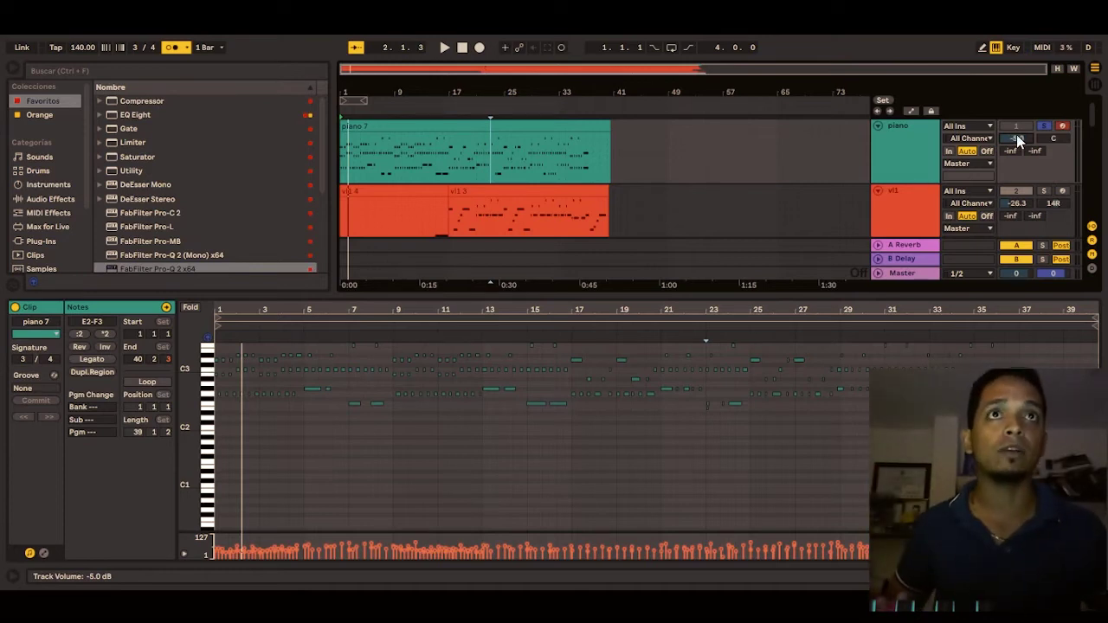
{"action": "key", "text": "space"}
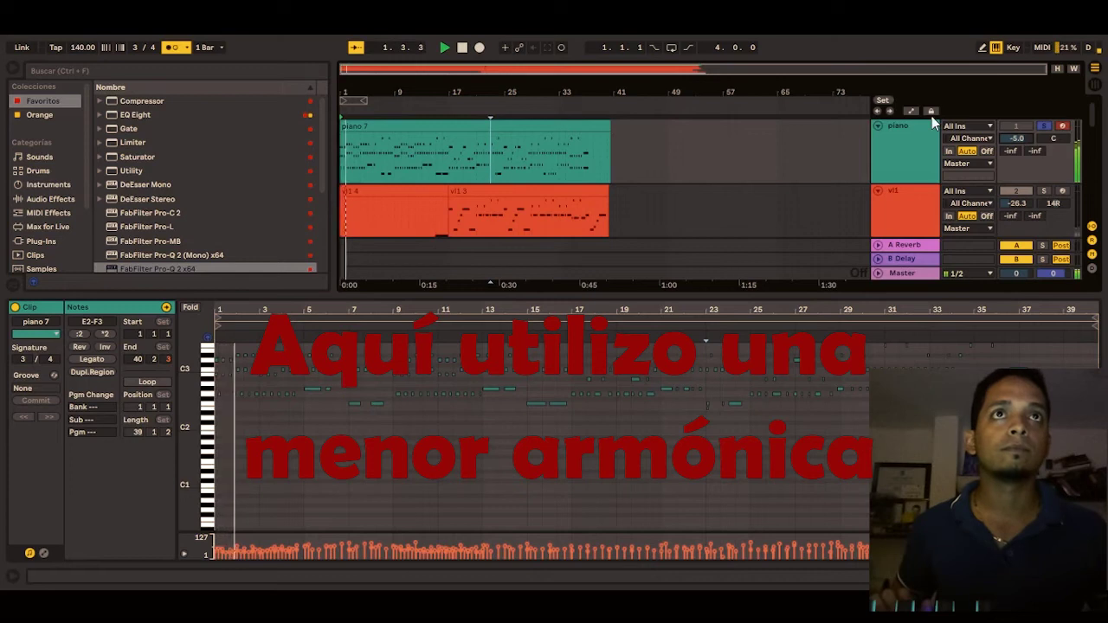
{"action": "left_click", "coordinate": [172, 47]}
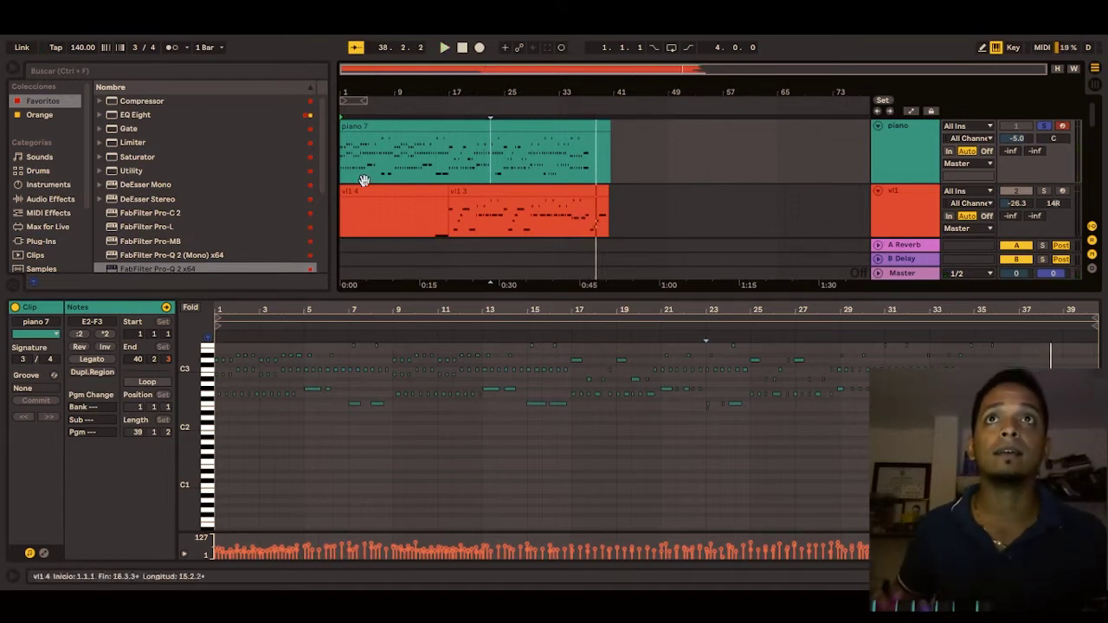
Hide the browser and shrink the clip detail area so the arrangement tracks get the most room.
{"action": "left_click", "coordinate": [15, 73]}
{"action": "scroll", "coordinate": [402, 129], "scroll_direction": "down", "scroll_amount": 1}
{"action": "scroll", "coordinate": [402, 129], "scroll_direction": "up", "scroll_amount": 1}
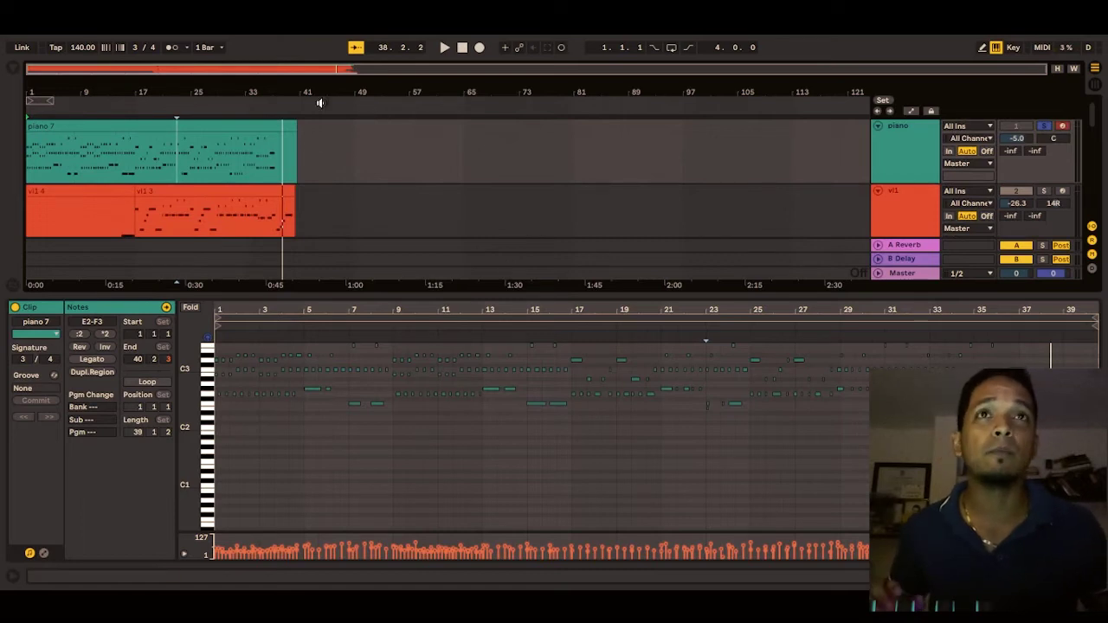
{"action": "mouse_move", "coordinate": [105, 69]}
{"action": "left_mouse_down"}
{"action": "mouse_move", "coordinate": [107, 106]}
{"action": "mouse_move", "coordinate": [108, 68]}
{"action": "left_mouse_up"}
{"action": "left_click", "coordinate": [780, 196]}
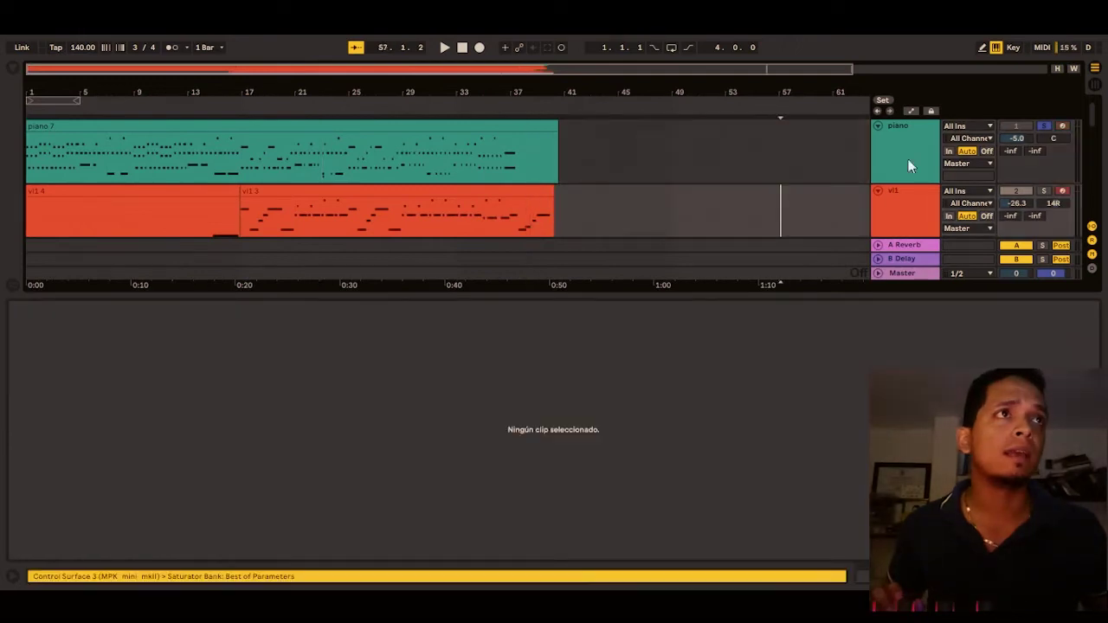
{"action": "left_click_drag", "start_coordinate": [791, 295], "coordinate": [791, 561]}
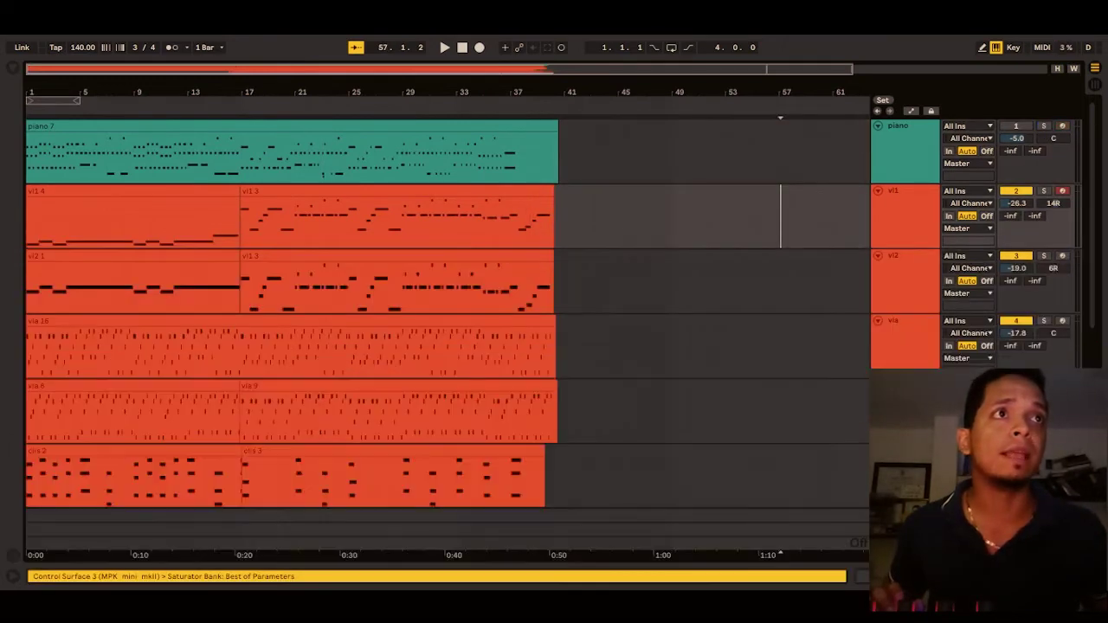
Examine the arrangement's tracks, from the piano and strings down to the trombones, horns and 9-Kontakt clip.
{"action": "scroll", "coordinate": [890, 299], "scroll_direction": "down", "scroll_amount": 3}
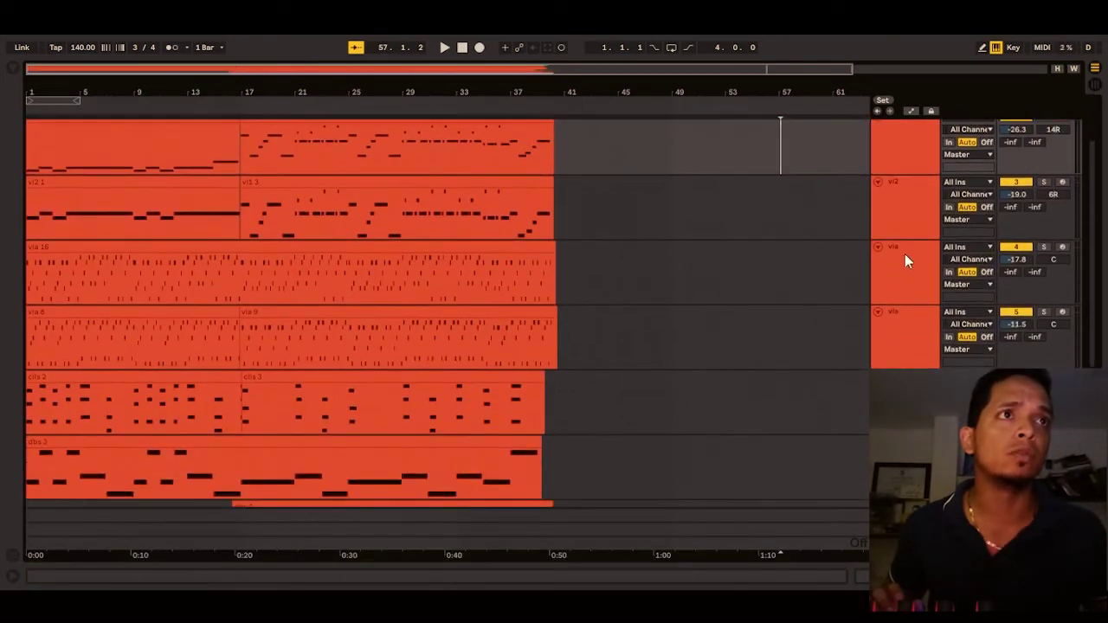
{"action": "scroll", "coordinate": [774, 264], "scroll_direction": "down", "scroll_amount": 5}
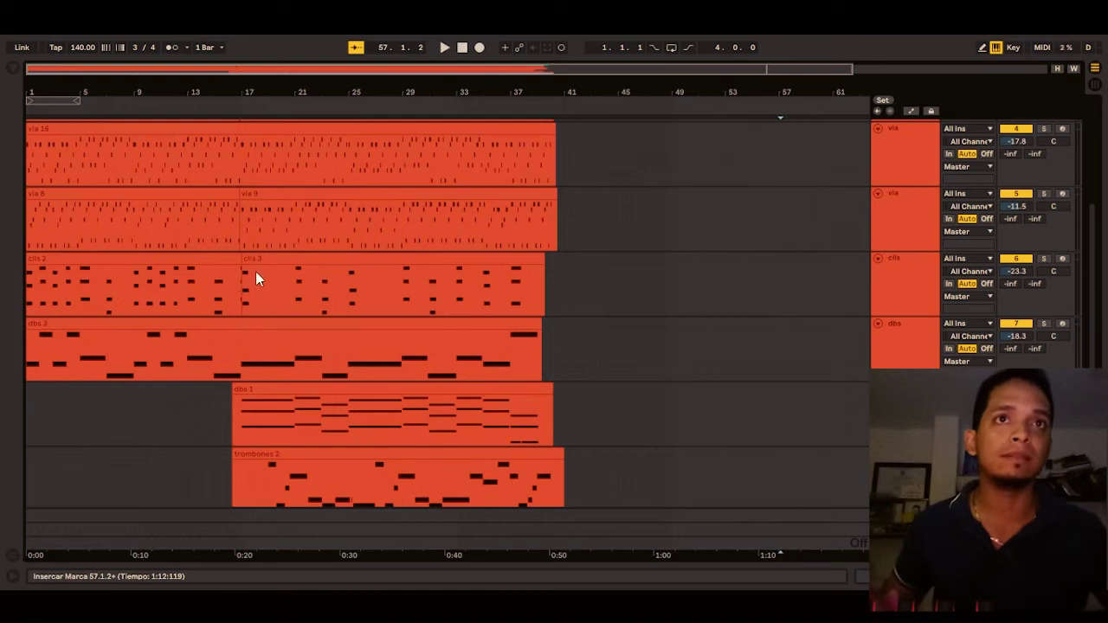
{"action": "scroll", "coordinate": [751, 319], "scroll_direction": "down", "scroll_amount": 4}
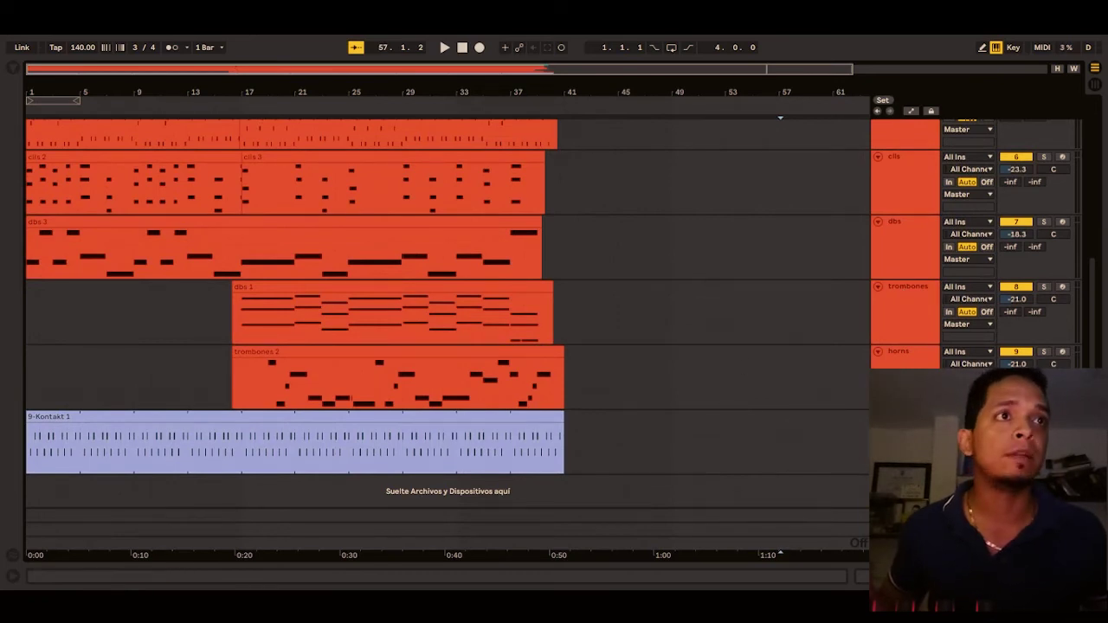
{"action": "left_click", "coordinate": [778, 364]}
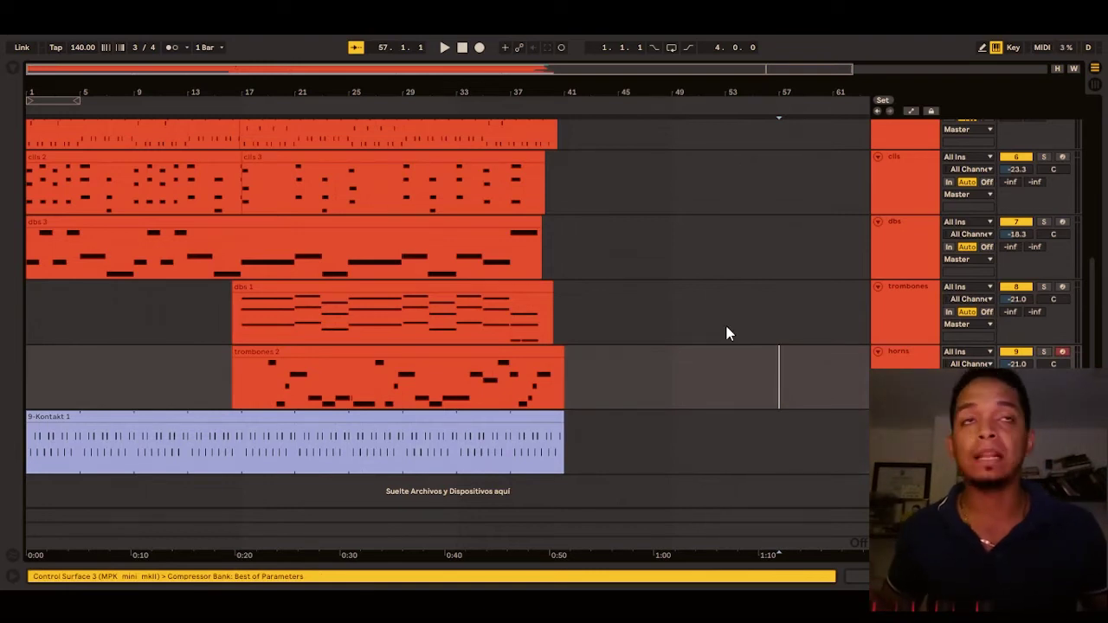
{"action": "scroll", "coordinate": [686, 259], "scroll_direction": "up", "scroll_amount": 2}
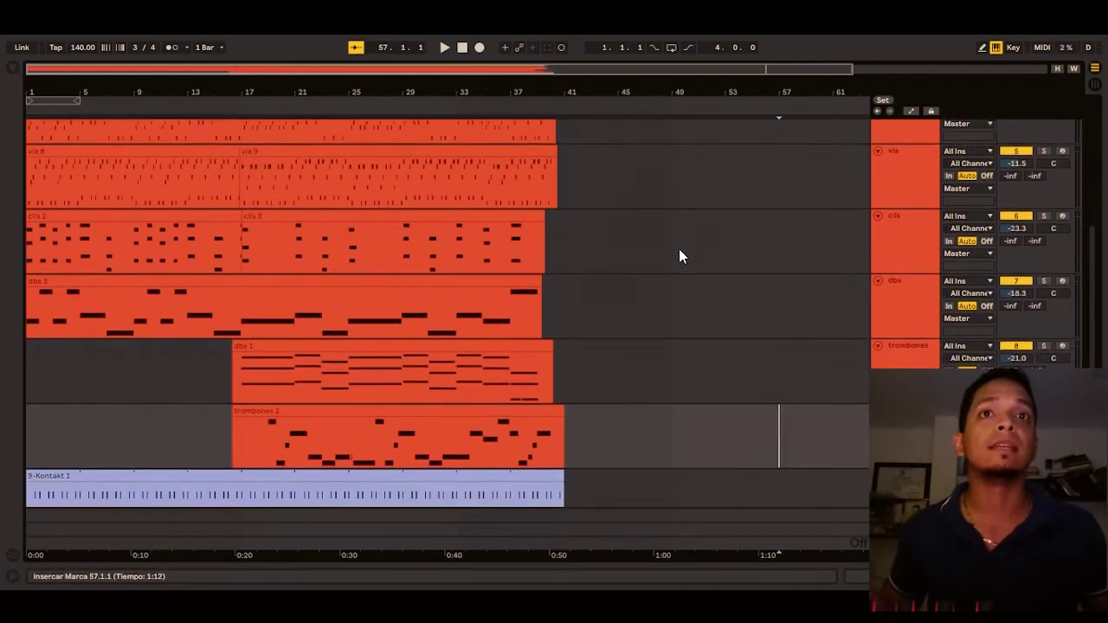
{"action": "scroll", "coordinate": [679, 251], "scroll_direction": "up", "scroll_amount": 4}
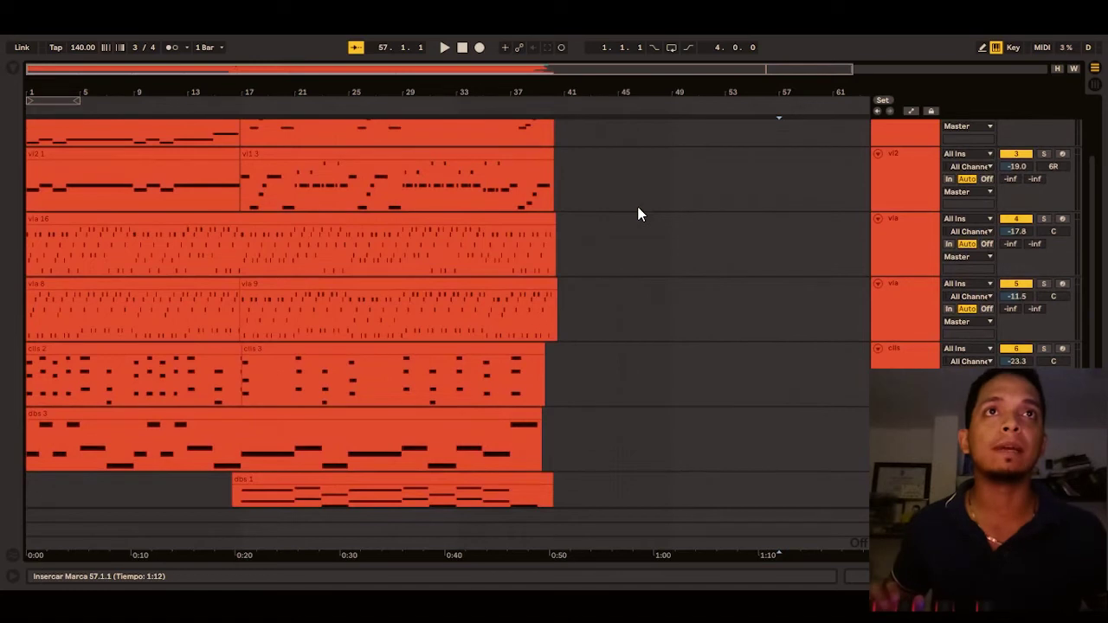
{"action": "scroll", "coordinate": [637, 208], "scroll_direction": "up", "scroll_amount": 3}
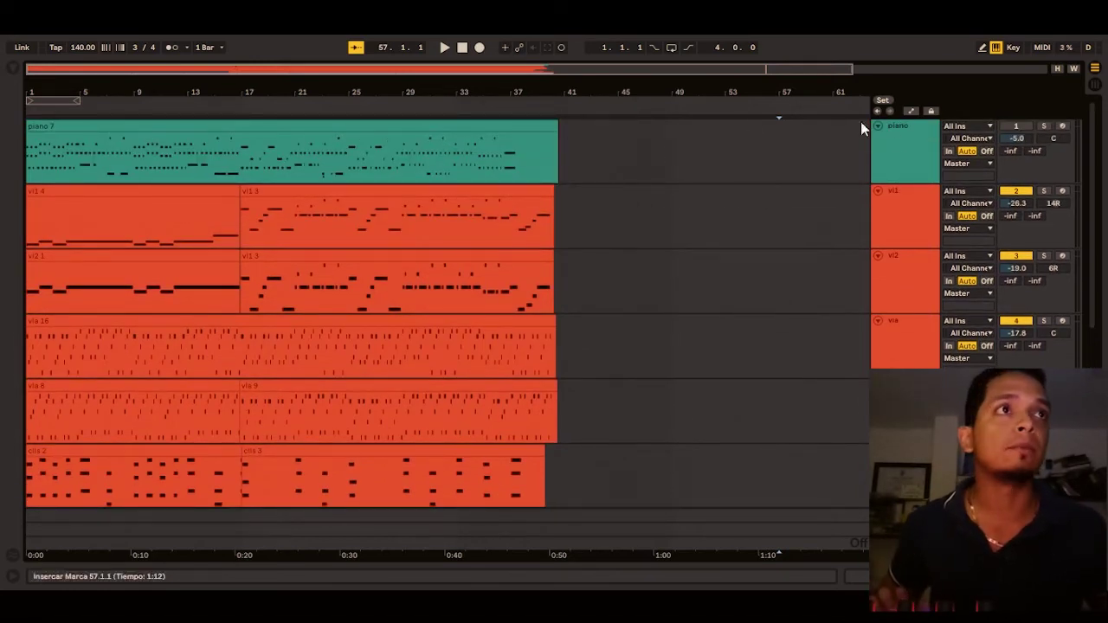
{"action": "left_click_drag", "start_coordinate": [1094, 176], "coordinate": [1004, 174]}
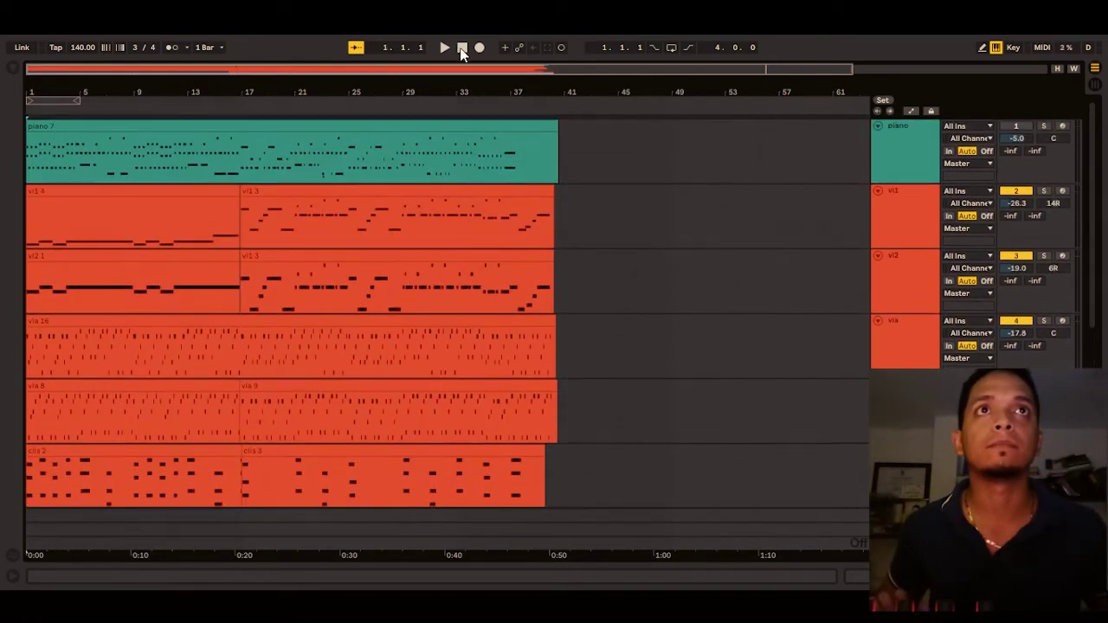
Play the full arrangement of all instruments from bar 1 through to its end.
{"action": "left_click", "coordinate": [444, 49]}
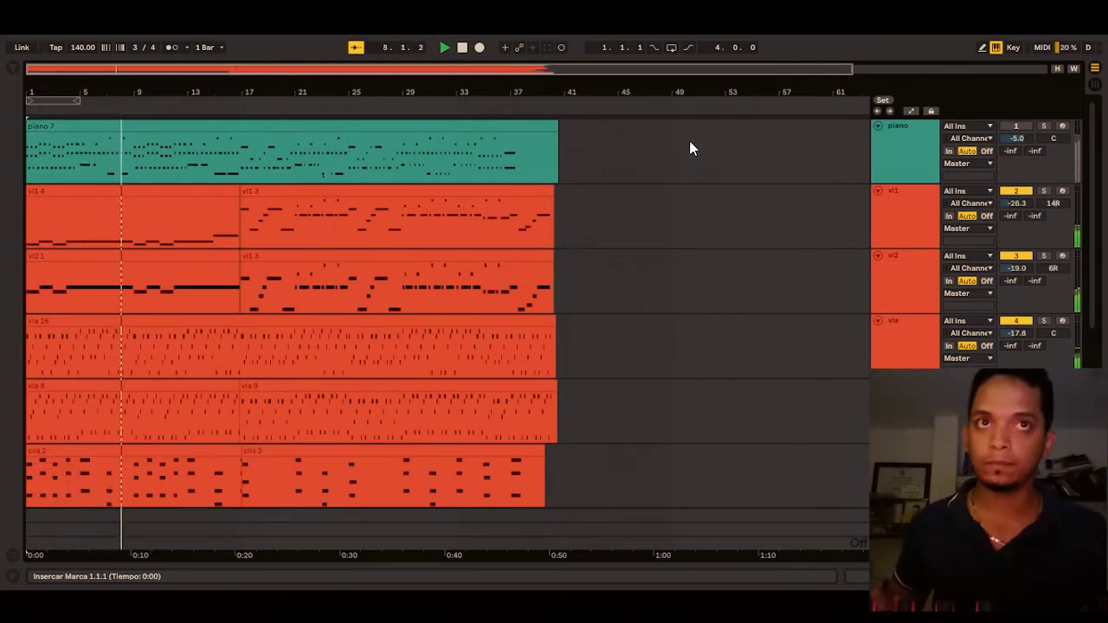
{"action": "scroll", "coordinate": [685, 151], "scroll_direction": "down", "scroll_amount": 2}
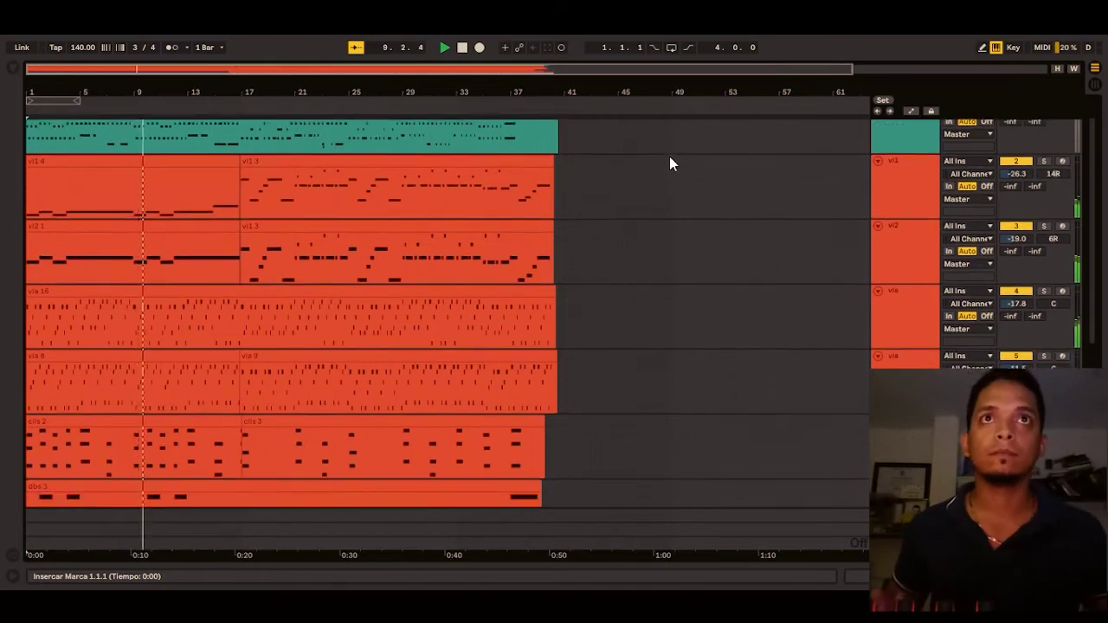
{"action": "left_click_drag", "start_coordinate": [275, 72], "coordinate": [381, 113]}
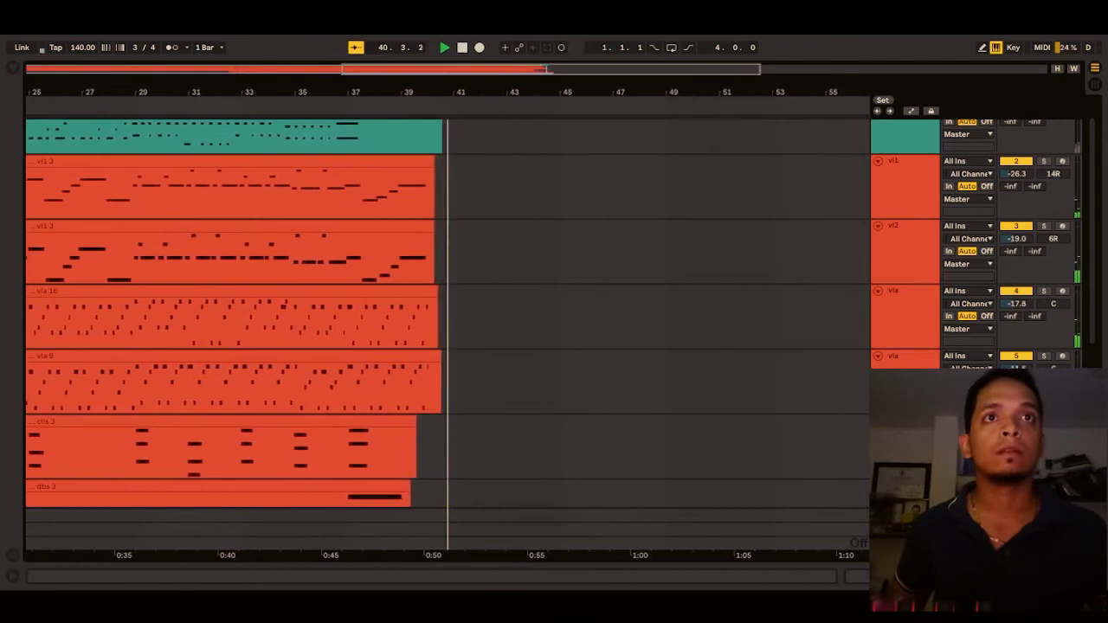
{"action": "left_click_drag", "start_coordinate": [669, 68], "coordinate": [350, 71]}
Solo the two vla tracks together and play their opening bars from the start.
{"action": "scroll", "coordinate": [645, 295], "scroll_direction": "down", "scroll_amount": 2}
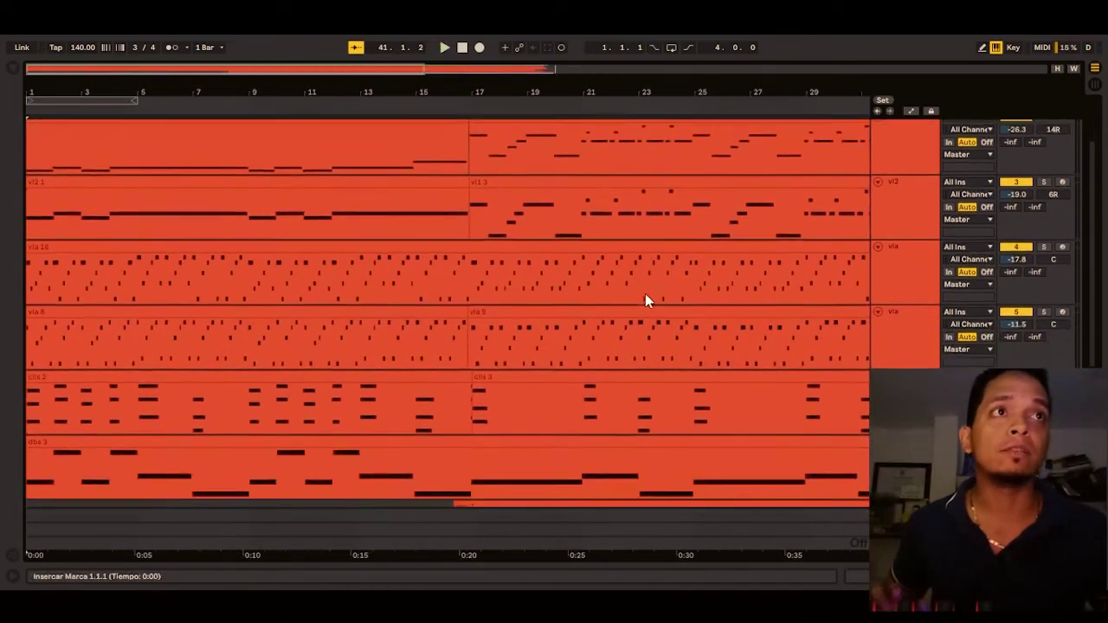
{"action": "scroll", "coordinate": [644, 295], "scroll_direction": "down", "scroll_amount": 1}
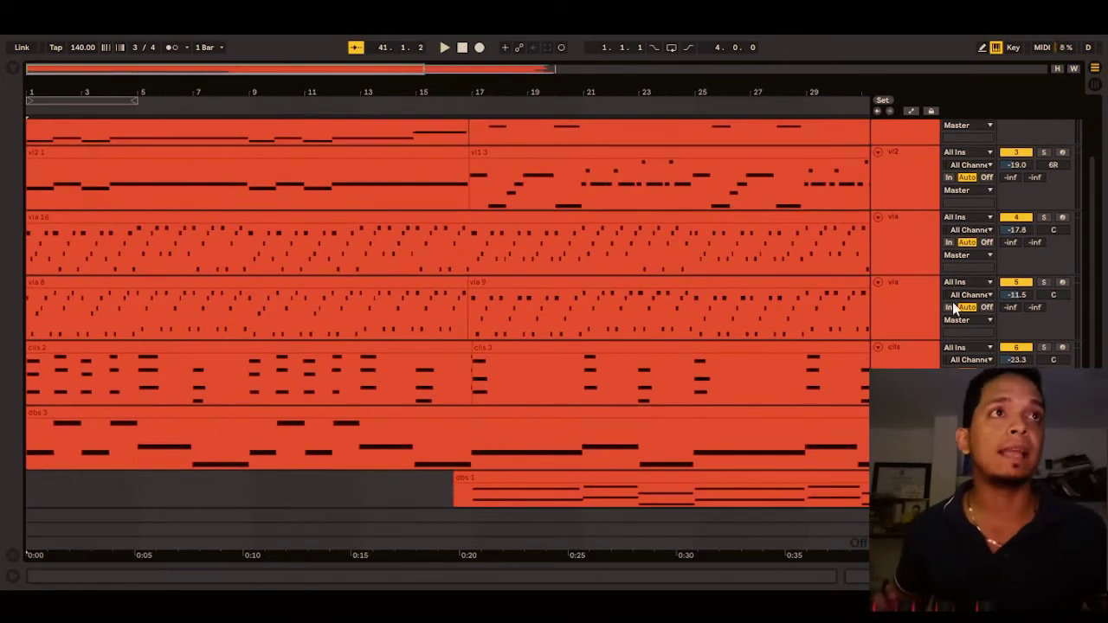
{"action": "left_click", "coordinate": [898, 255]}
{"action": "left_click", "coordinate": [902, 304], "text": "shift"}
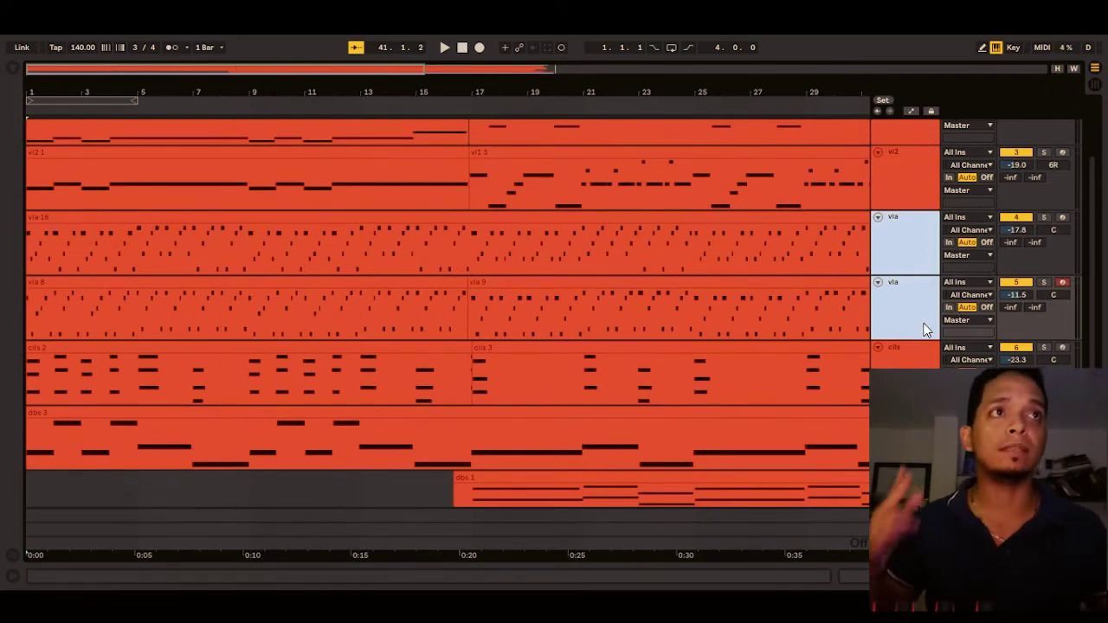
{"action": "left_click", "coordinate": [1044, 217]}
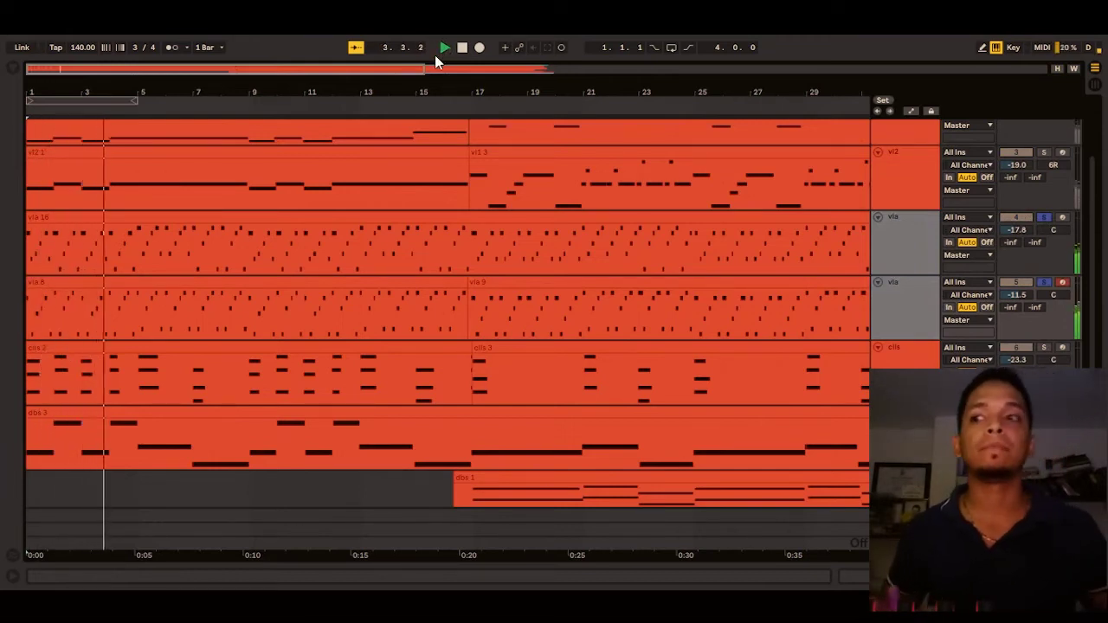
{"action": "key", "text": "space"}
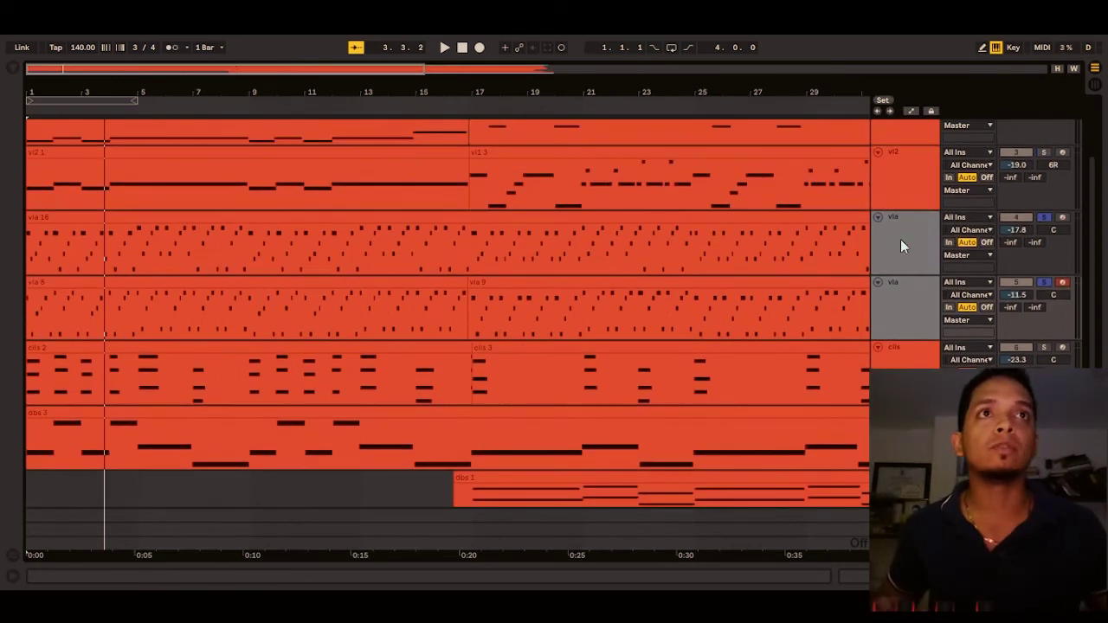
Solo only the cello track (track 6) and play its opening bars from the start.
{"action": "scroll", "coordinate": [843, 241], "scroll_direction": "down", "scroll_amount": 2}
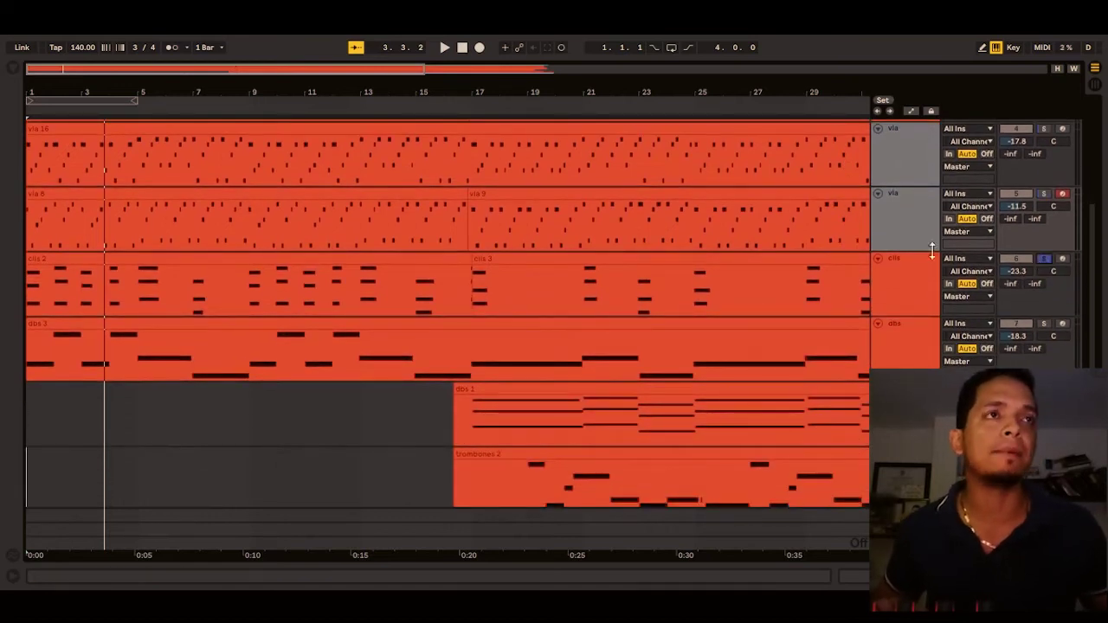
{"action": "left_click", "coordinate": [444, 47]}
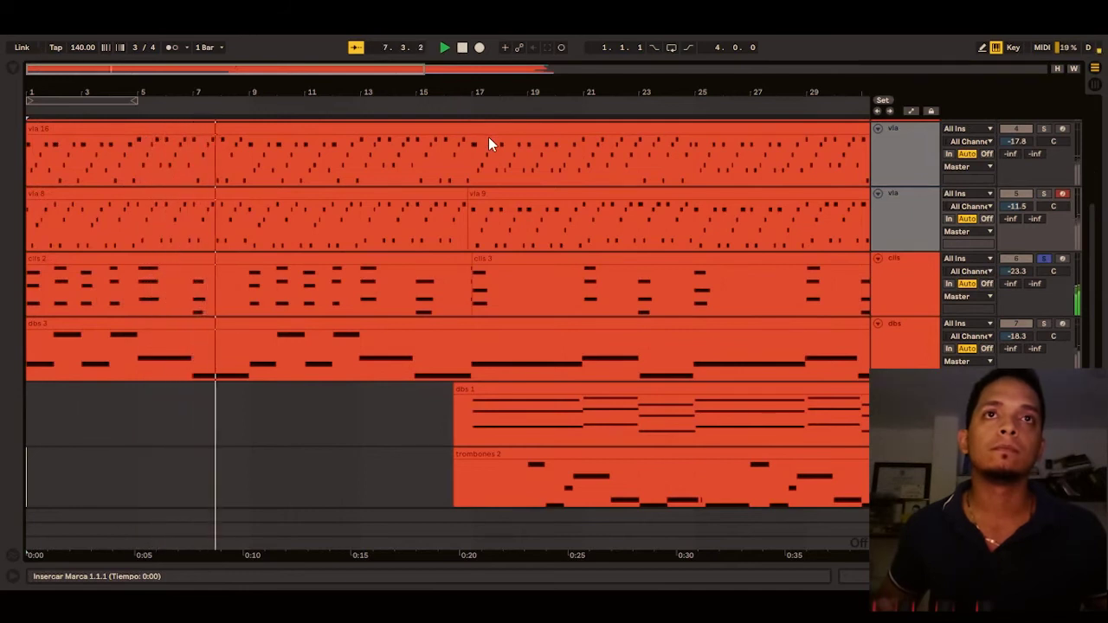
{"action": "key", "text": "space"}
Solo only the dbs track and play its opening bars from the start.
{"action": "scroll", "coordinate": [913, 318], "scroll_direction": "down", "scroll_amount": 1}
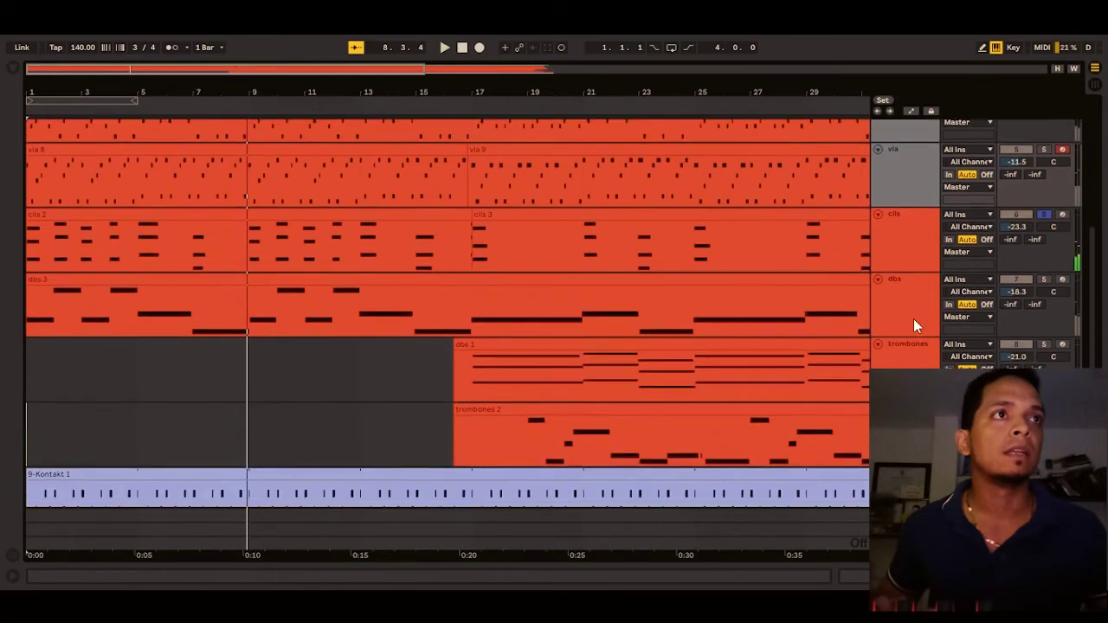
{"action": "left_click", "coordinate": [1043, 279]}
{"action": "key", "text": "space"}
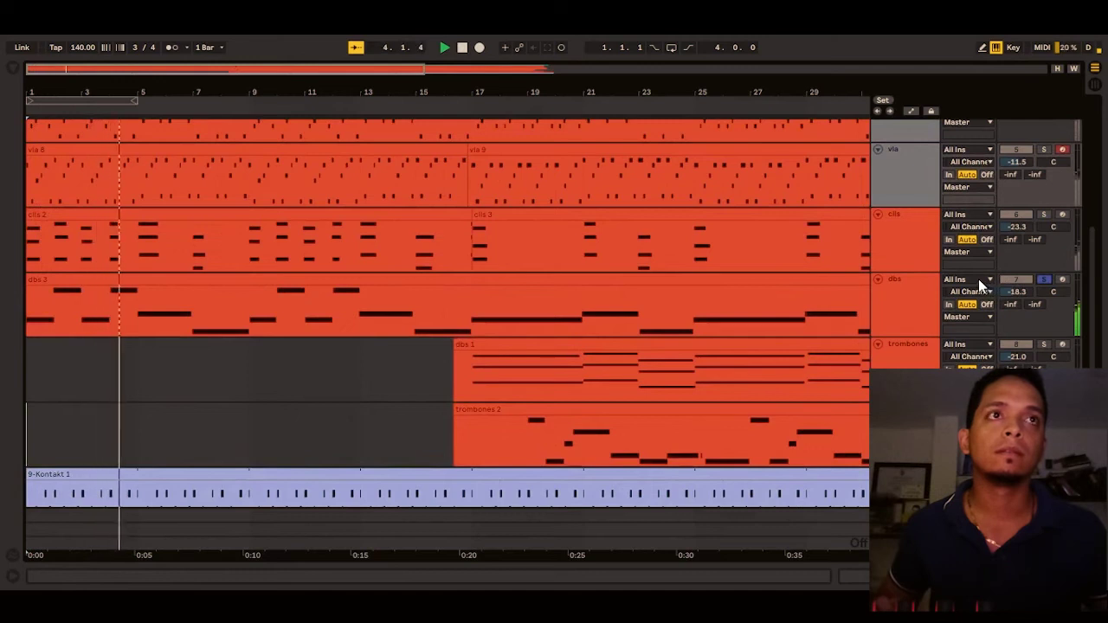
Solo only the trombones track and play its part from where the clip begins, around bar 16.
{"action": "scroll", "coordinate": [658, 338], "scroll_direction": "down", "scroll_amount": 1}
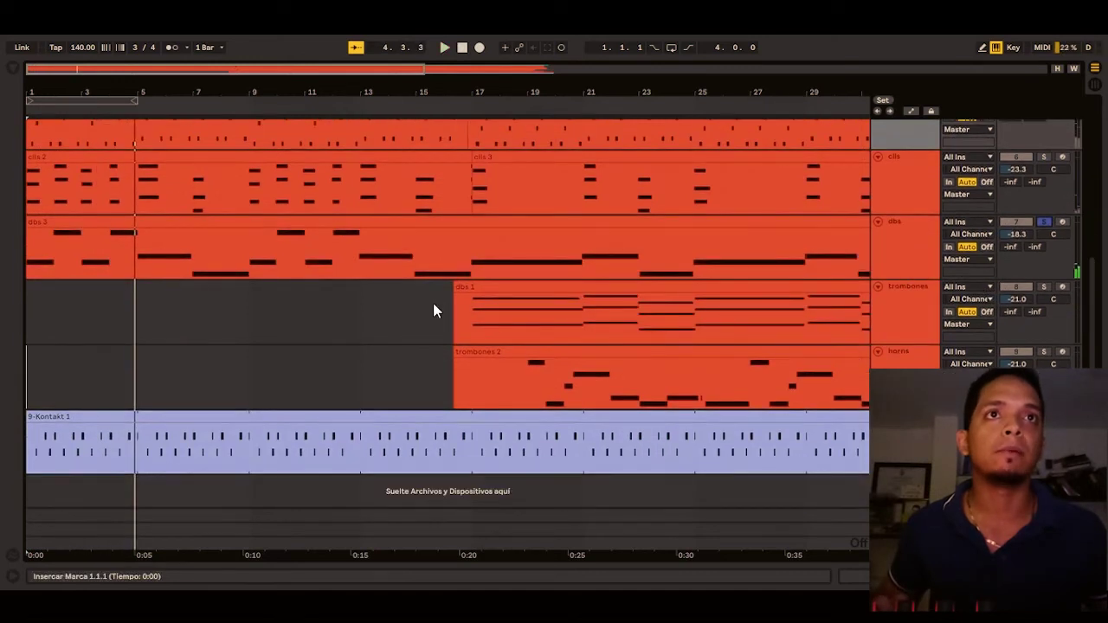
{"action": "left_click", "coordinate": [460, 308]}
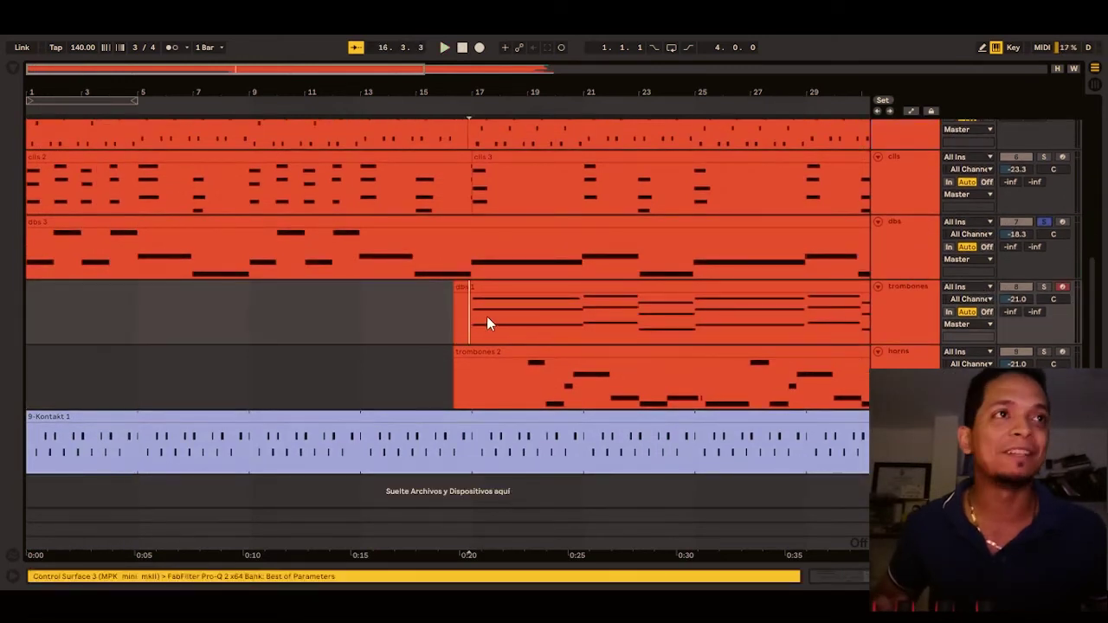
{"action": "left_click", "coordinate": [1044, 287]}
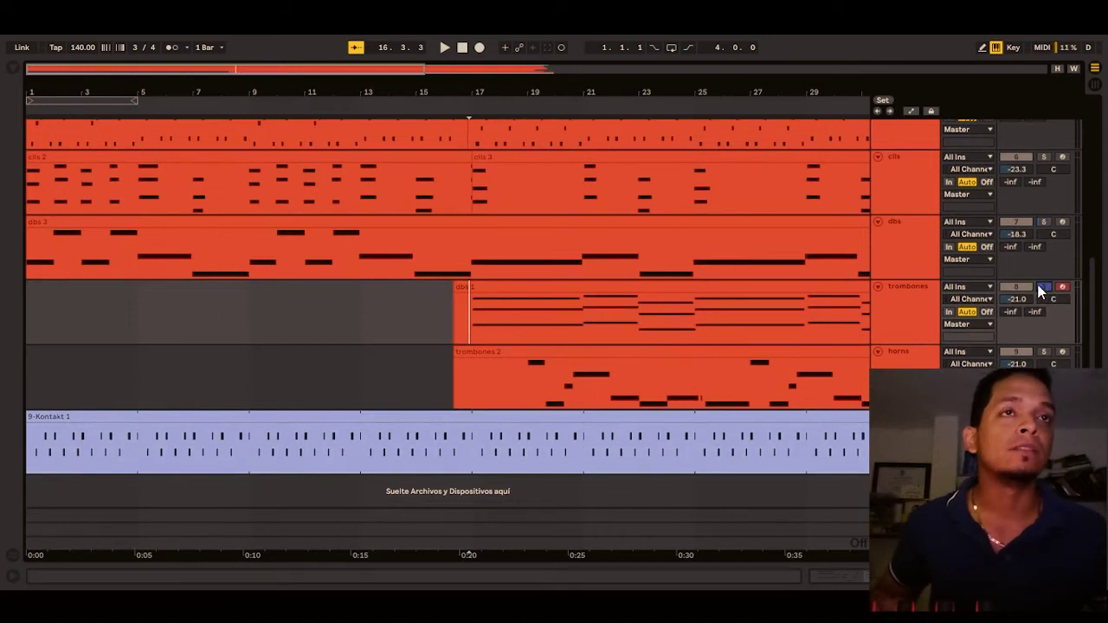
{"action": "left_click", "coordinate": [461, 307]}
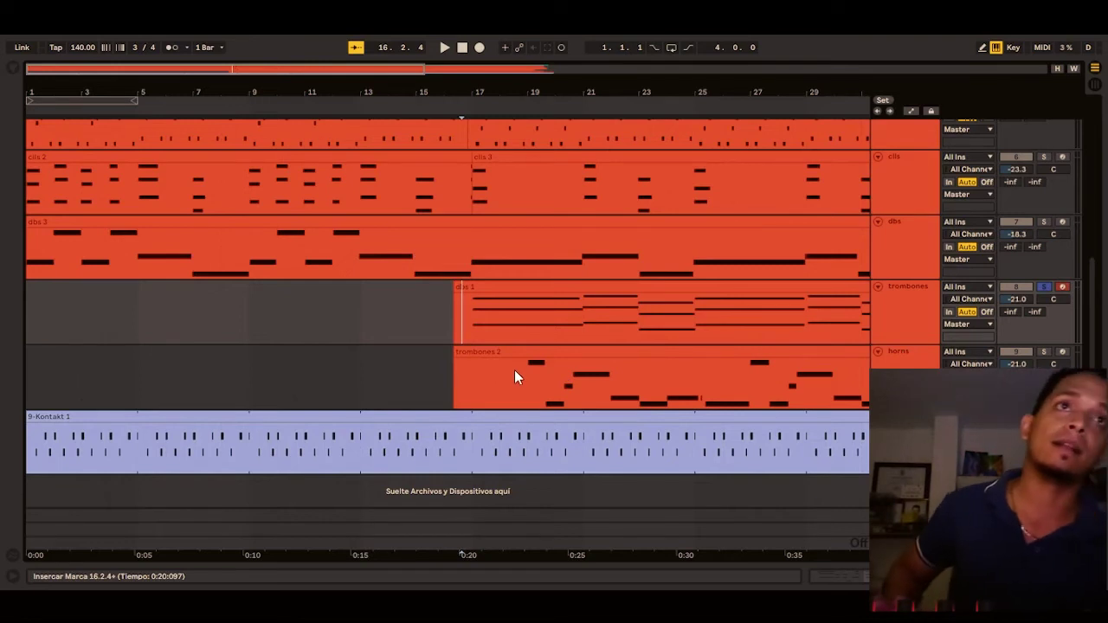
{"action": "key", "text": "space"}
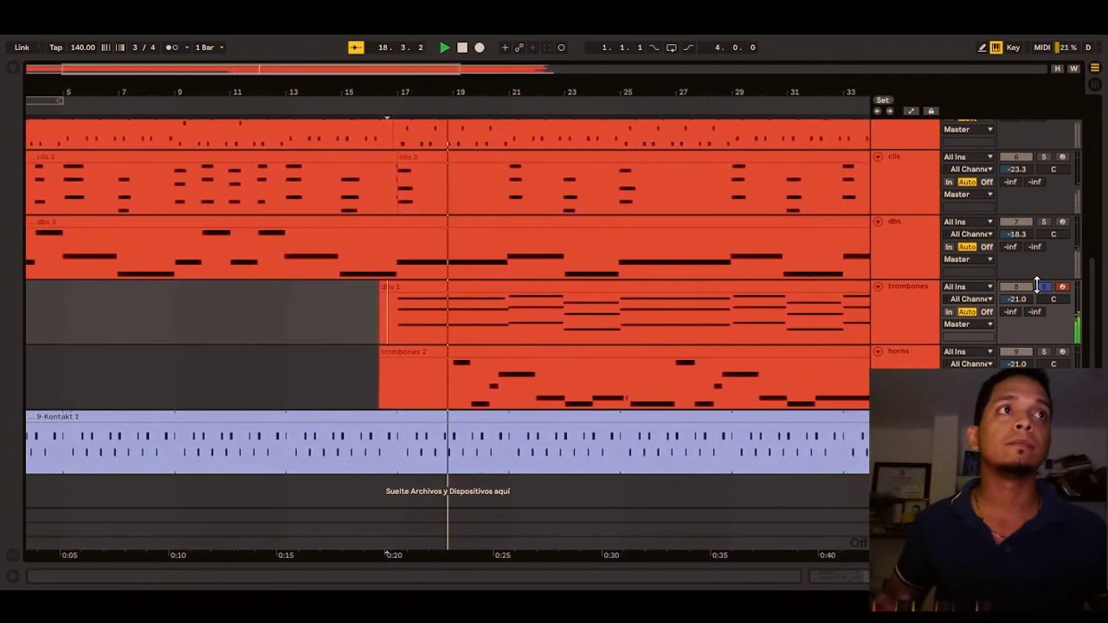
Add the vl1 and vl2 tracks to the soloed trombones and play them together from around bar 16.
{"action": "scroll", "coordinate": [1092, 291], "scroll_direction": "up", "scroll_amount": 5}
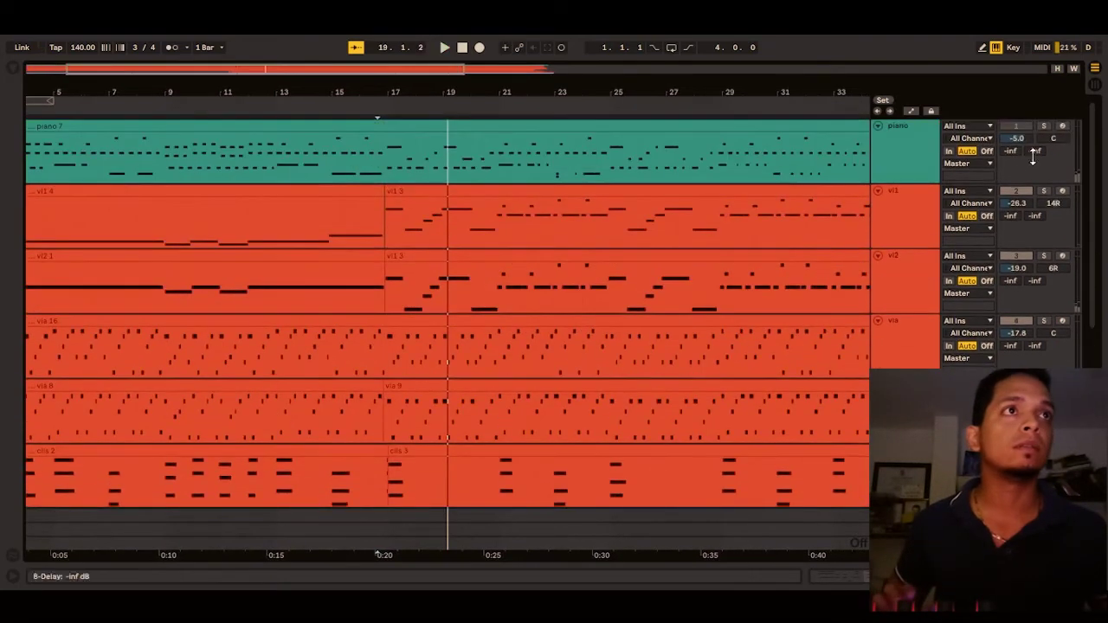
{"action": "left_click", "coordinate": [1044, 256]}
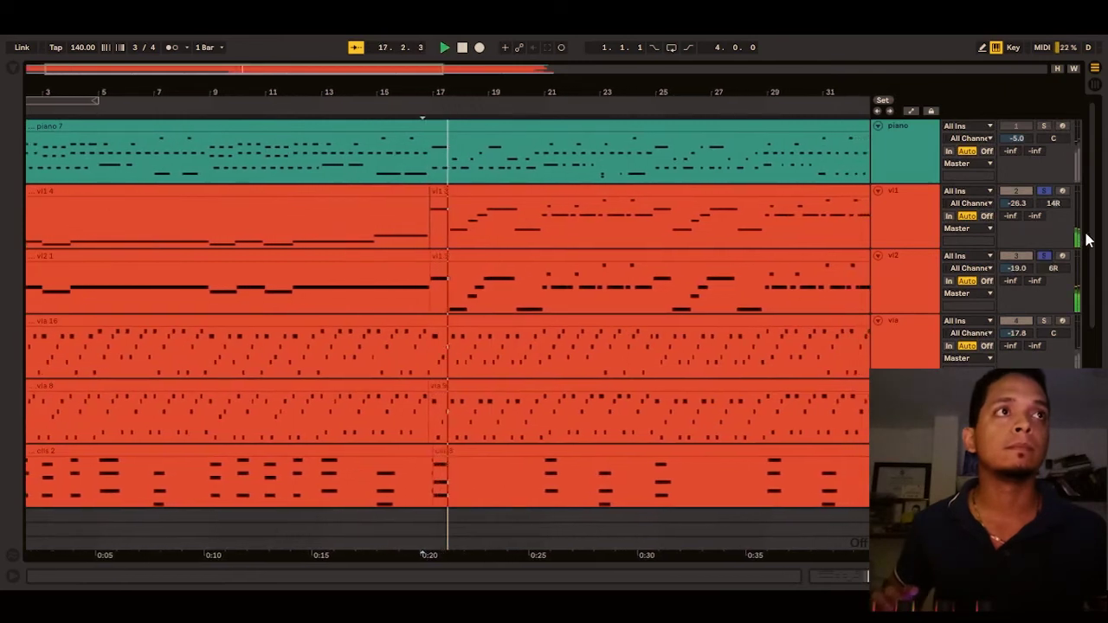
{"action": "scroll", "coordinate": [1077, 269], "scroll_direction": "down", "scroll_amount": 5}
{"action": "scroll", "coordinate": [1064, 315], "scroll_direction": "down", "scroll_amount": 3}
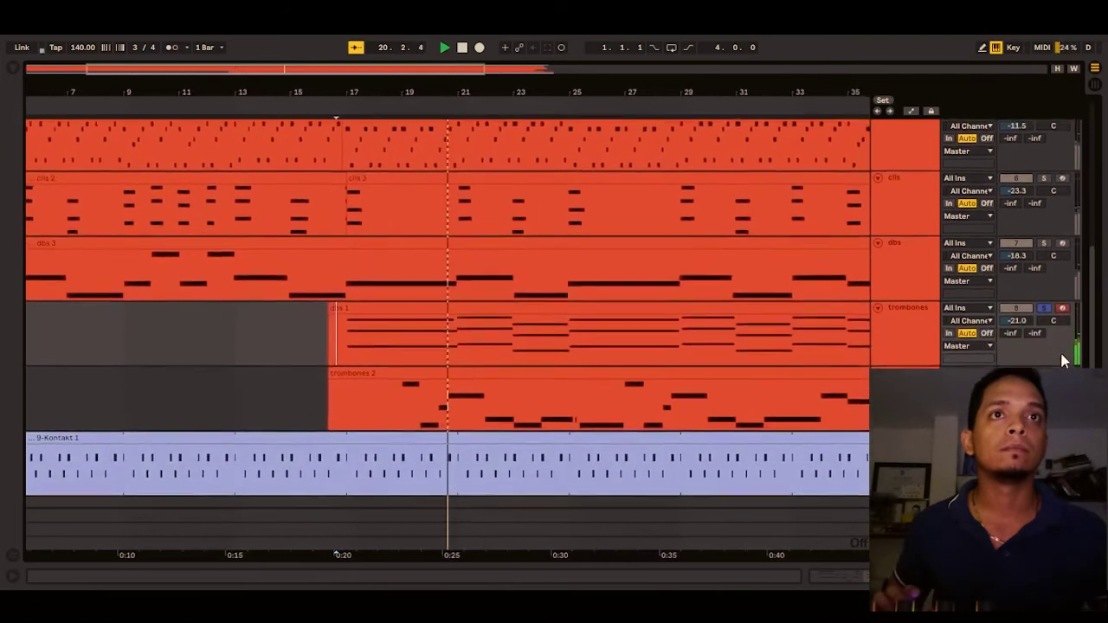
{"action": "key", "text": "space"}
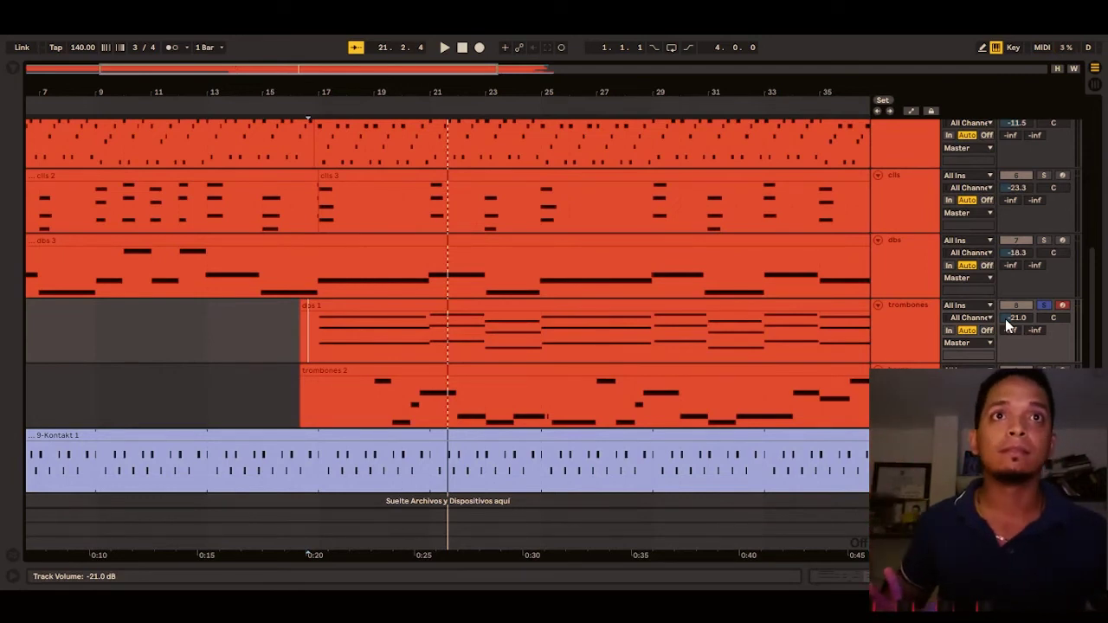
Add the horns track to the solo and play the section from around bar 16 through to bar 40.
{"action": "key", "text": "space"}
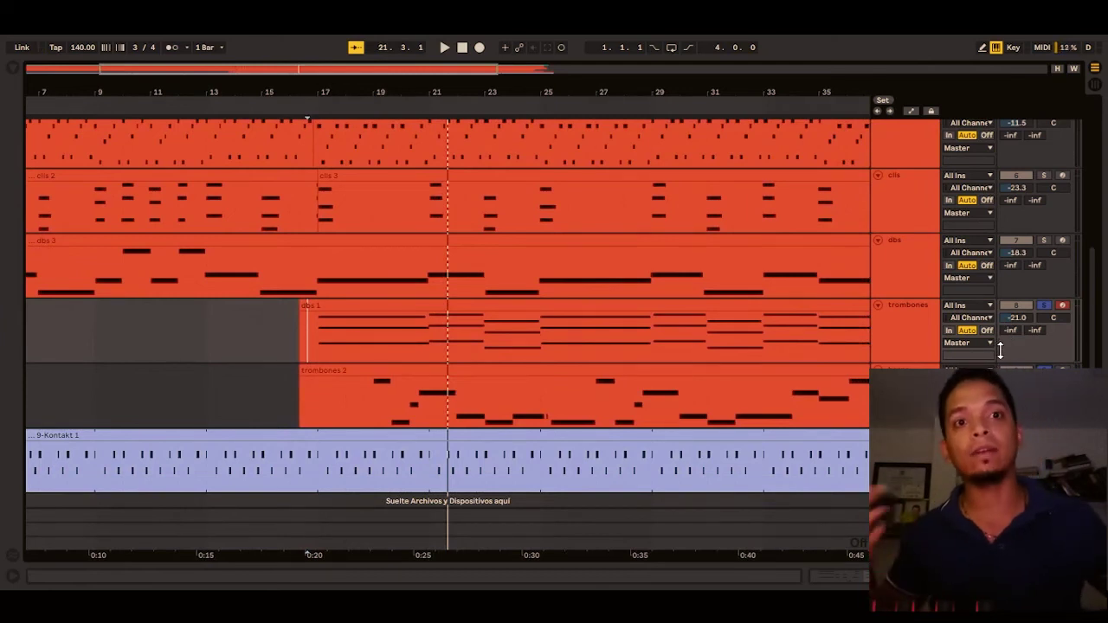
{"action": "key", "text": "space"}
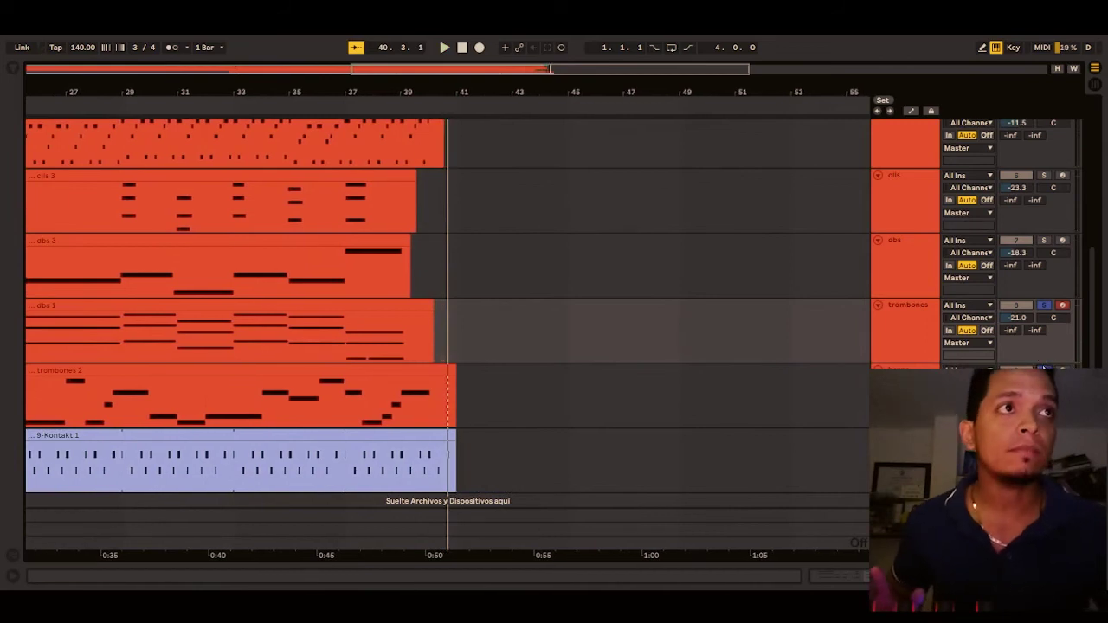
Solo only the Kontakt track and play its opening bars from the start of the arrangement.
{"action": "left_click_drag", "start_coordinate": [643, 69], "coordinate": [442, 70]}
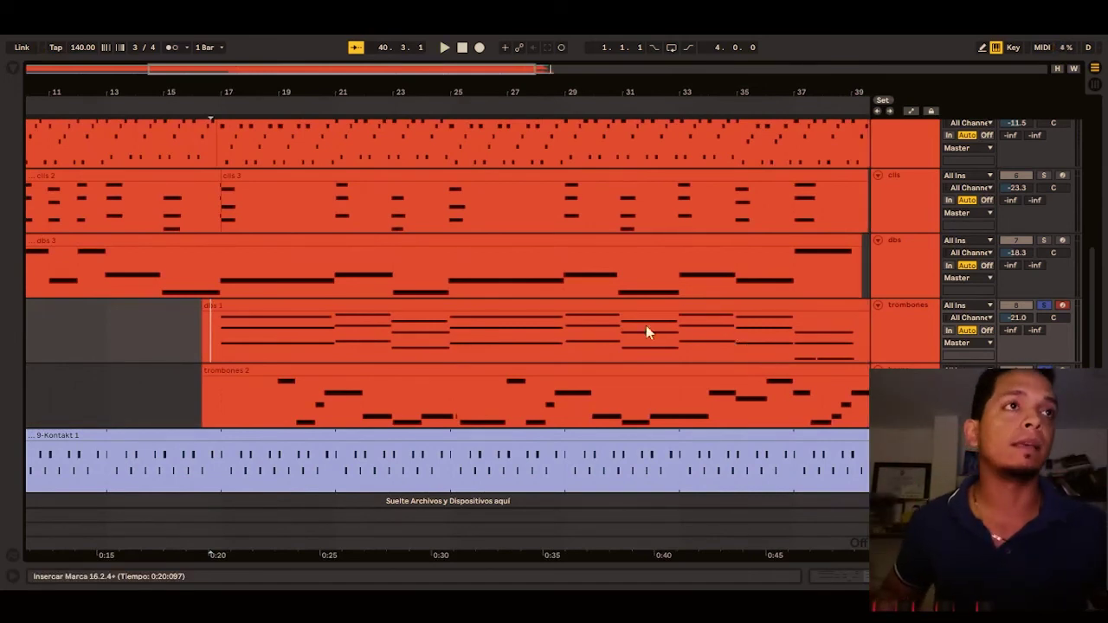
{"action": "left_click_drag", "start_coordinate": [470, 71], "coordinate": [544, 77]}
{"action": "left_click_drag", "start_coordinate": [415, 97], "coordinate": [475, 98]}
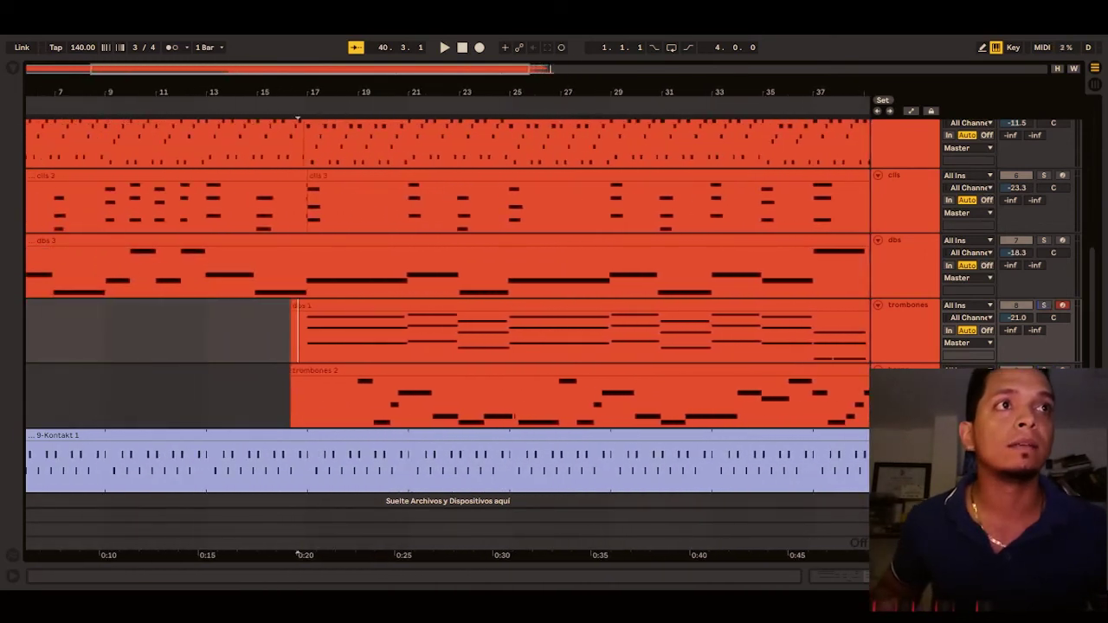
{"action": "left_click_drag", "start_coordinate": [448, 97], "coordinate": [528, 93]}
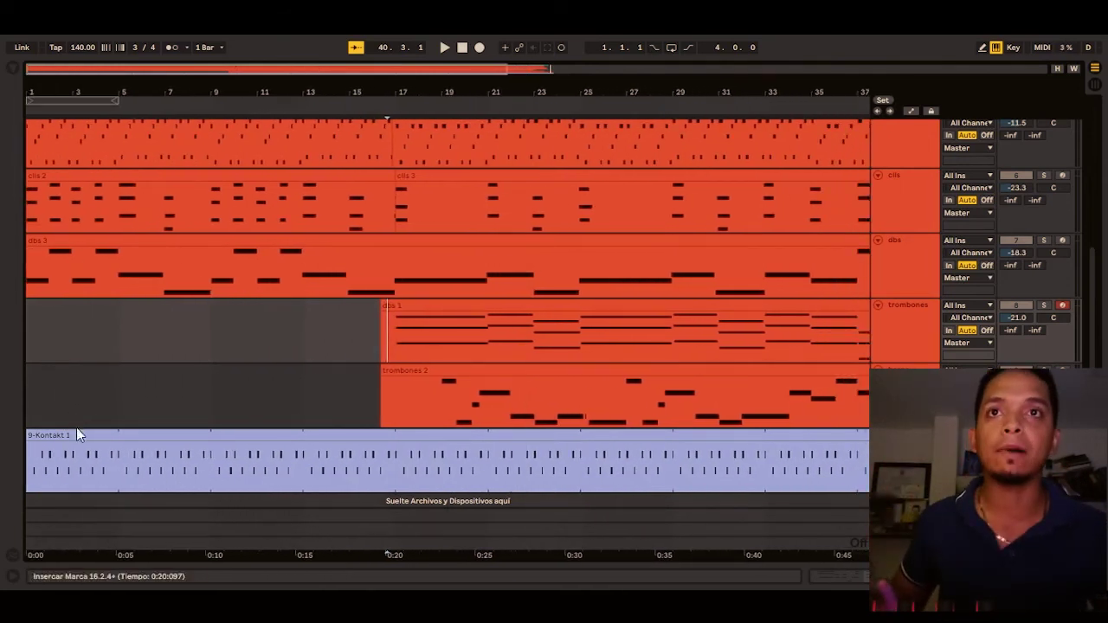
{"action": "key", "text": "space"}
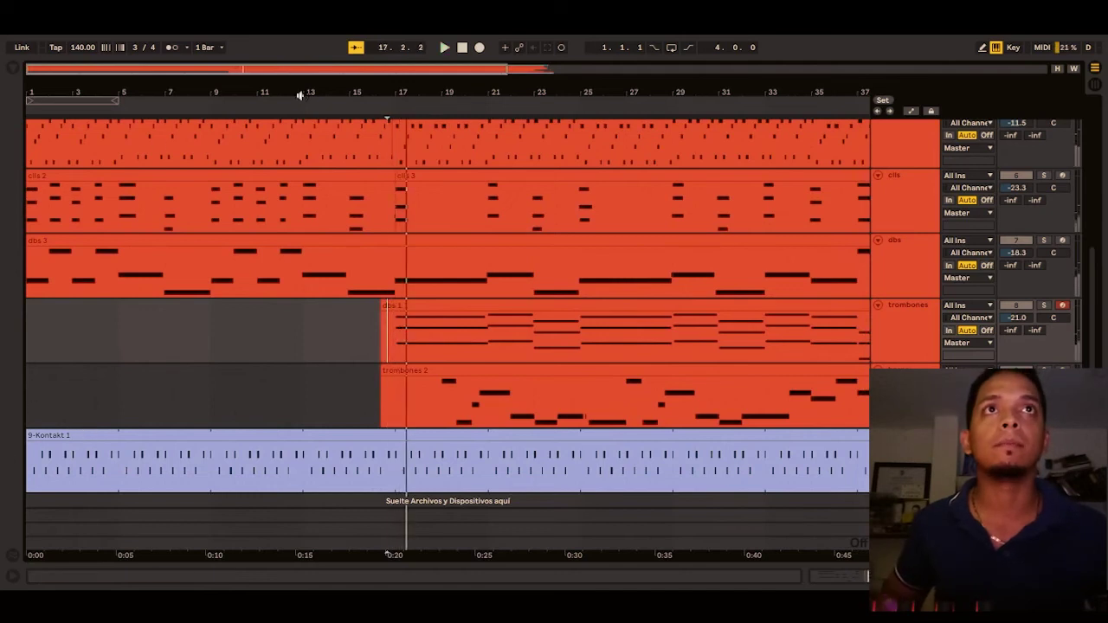
{"action": "left_click", "coordinate": [462, 47]}
{"action": "left_click", "coordinate": [445, 48]}
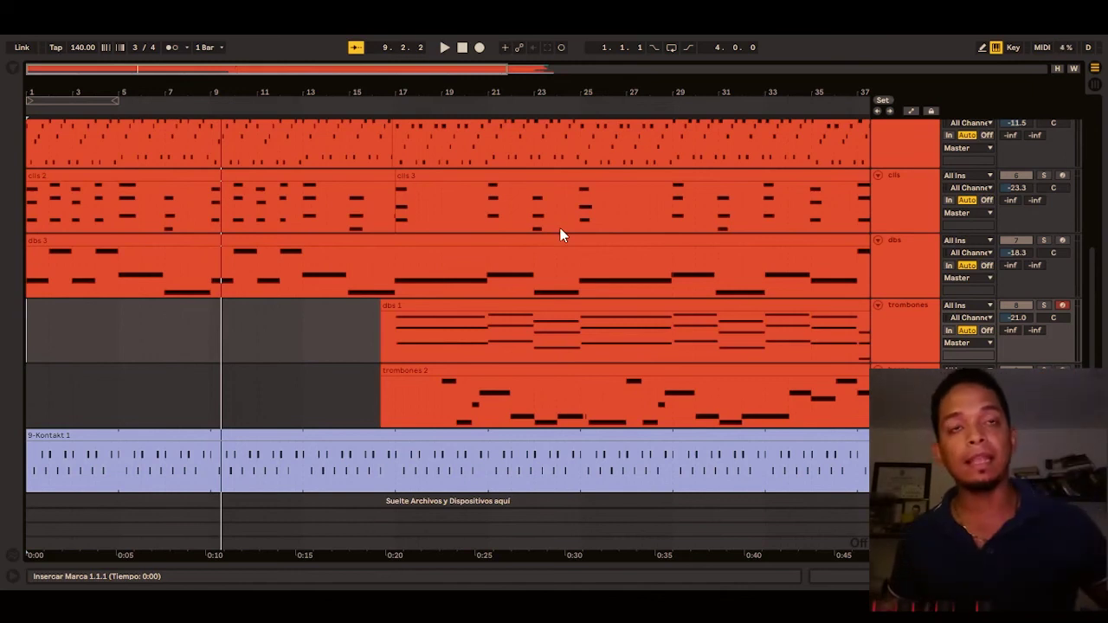
{"action": "left_click", "coordinate": [462, 49]}
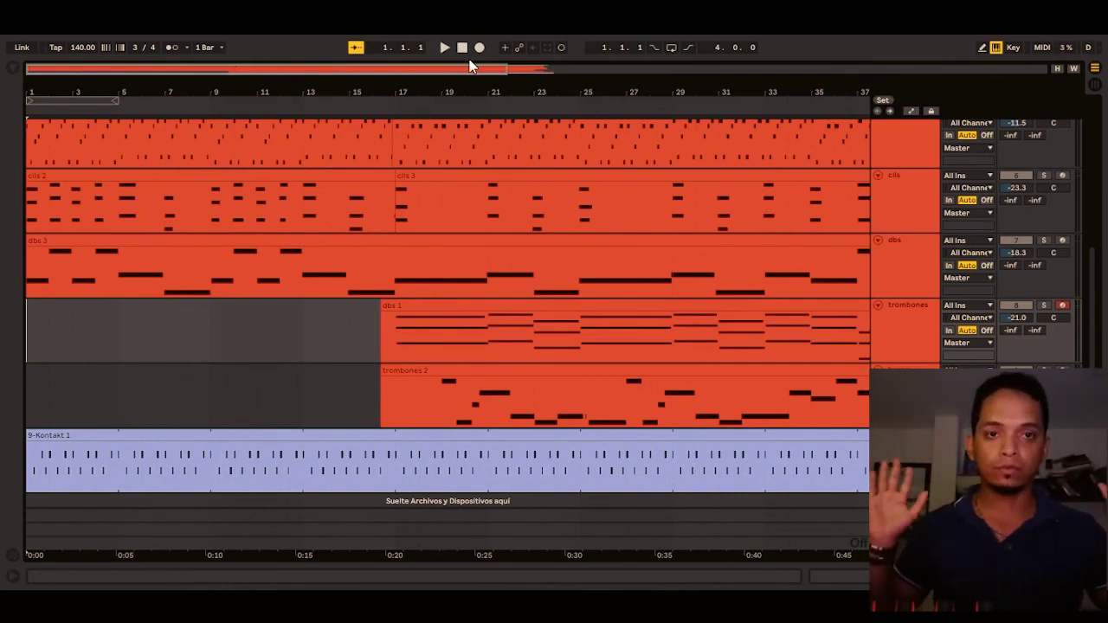
Solo both vla tracks (tracks 4 and 5) and play the first eight bars from the start.
{"action": "key", "text": "space"}
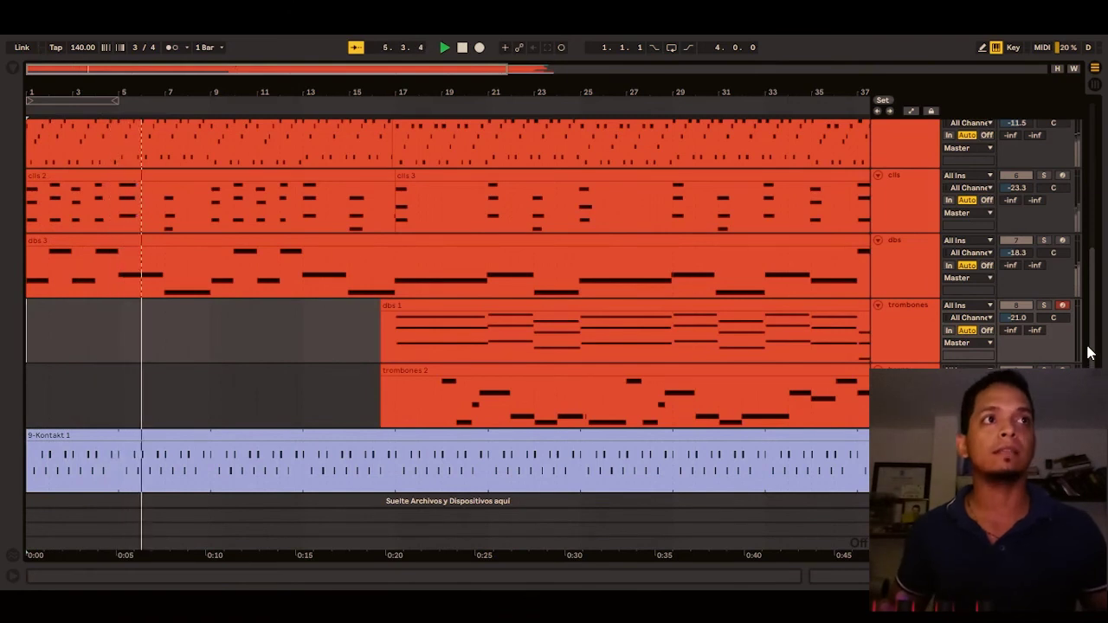
{"action": "left_click_drag", "start_coordinate": [1094, 330], "coordinate": [1078, 224]}
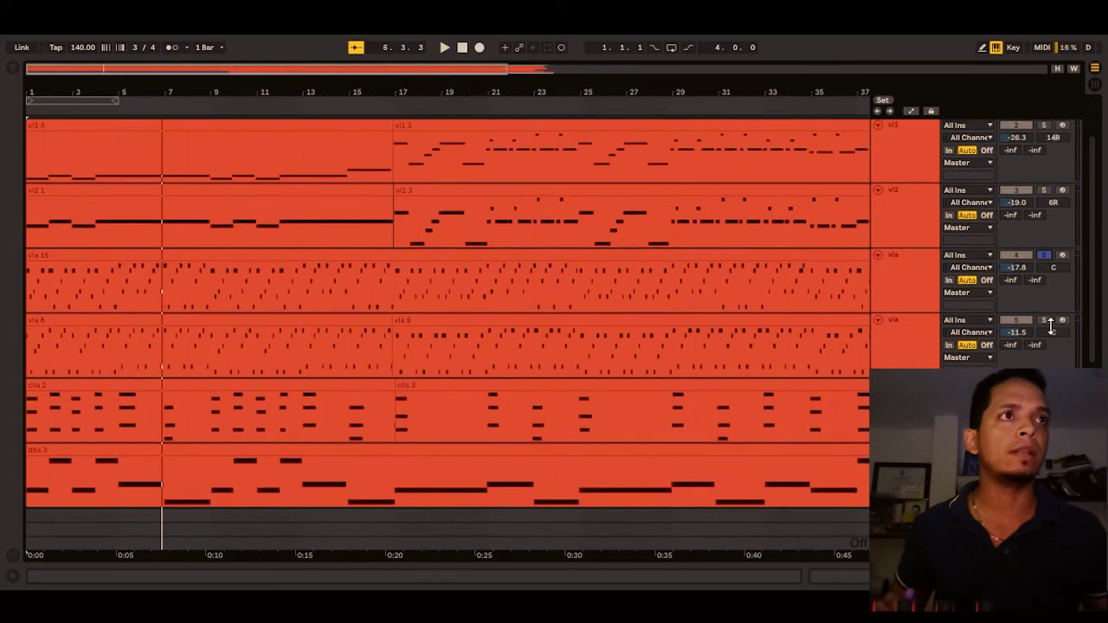
{"action": "key", "text": "space"}
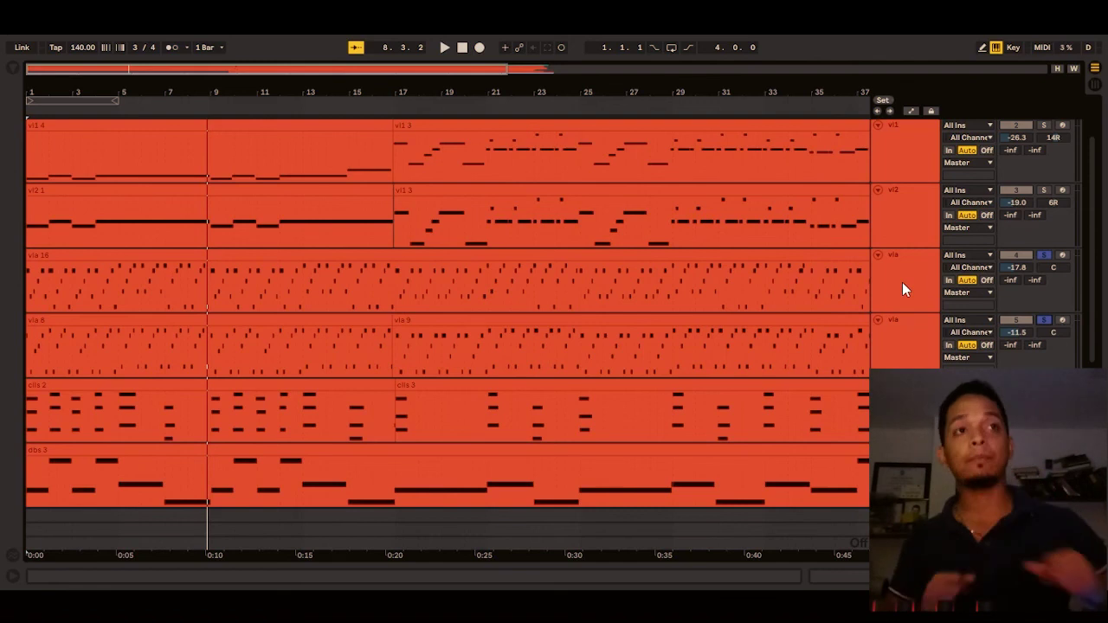
Clear the solo from the vla tracks and start playing the full arrangement from bar 1.
{"action": "left_click", "coordinate": [1042, 257]}
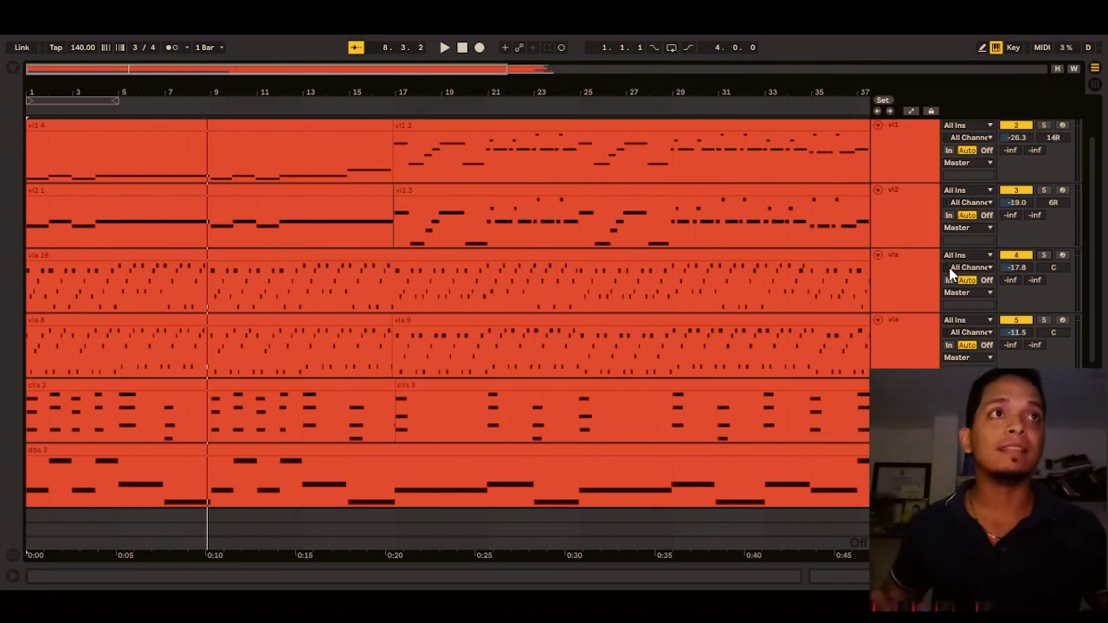
{"action": "scroll", "coordinate": [403, 245], "scroll_direction": "up", "scroll_amount": 2}
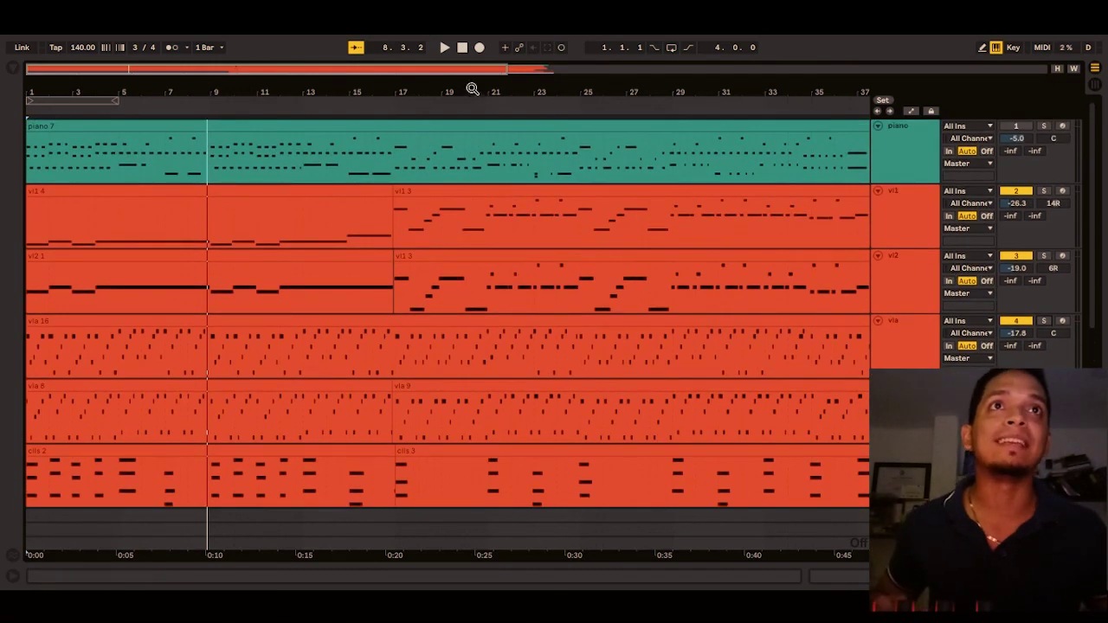
{"action": "left_click_drag", "start_coordinate": [451, 66], "coordinate": [437, 67]}
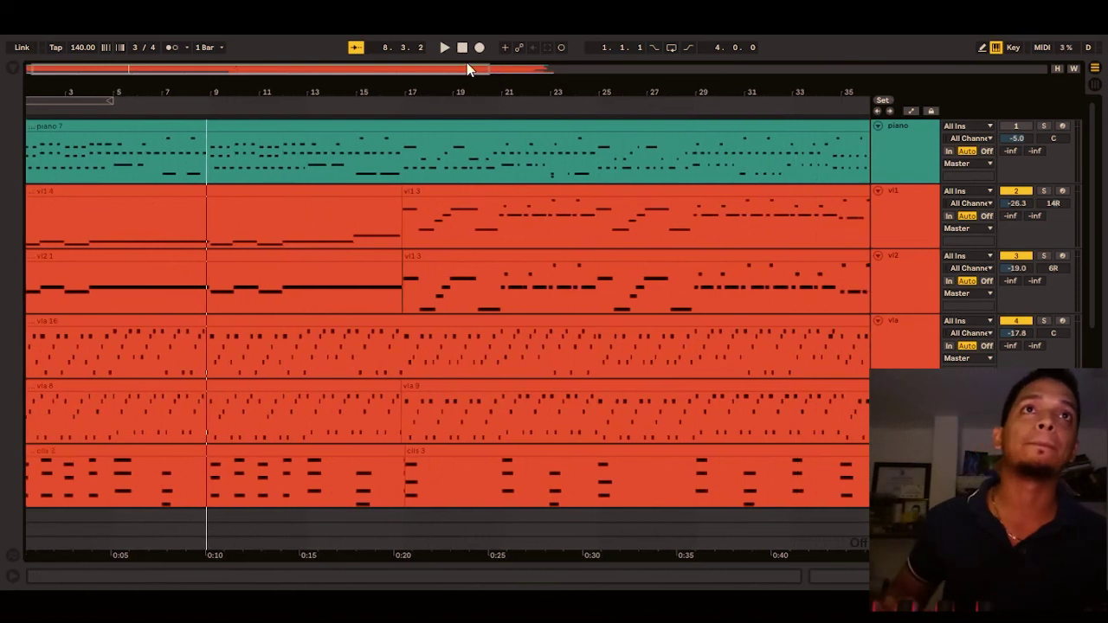
{"action": "left_click", "coordinate": [465, 52]}
{"action": "key", "text": "space"}
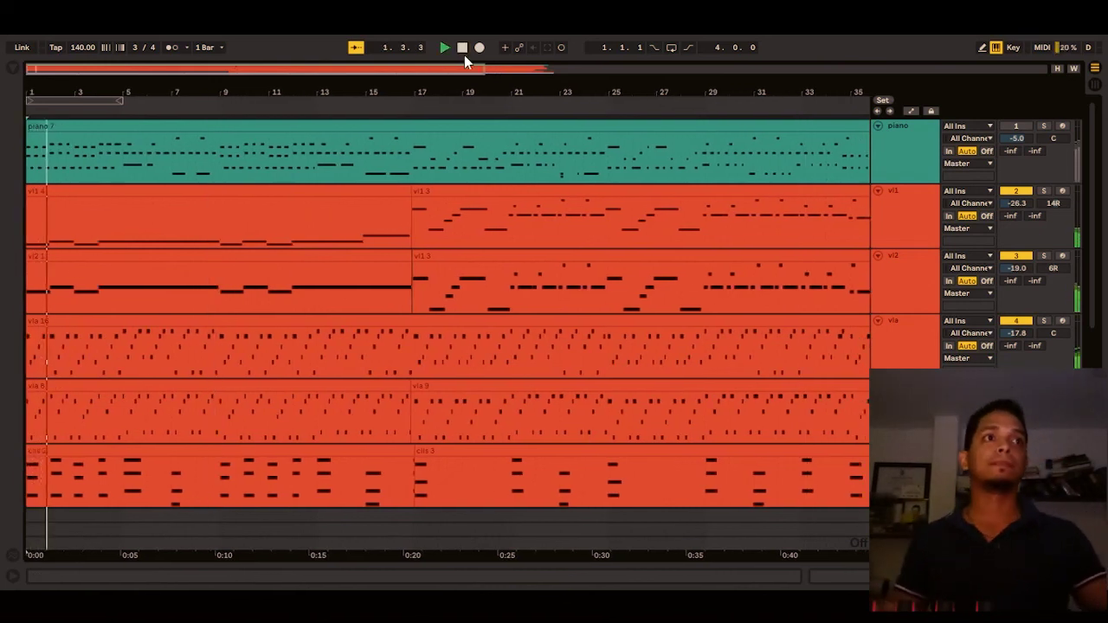